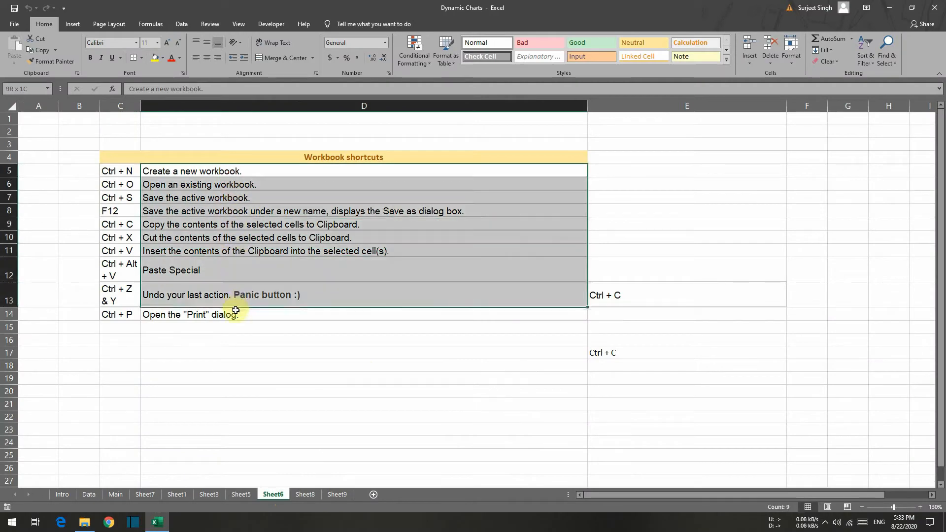
- Copy the shortcut descriptions in column D and paste them without formatting at D18 using Paste Special
{"action": "key", "text": "ctrl+c"}
{"action": "left_click", "coordinate": [222, 363]}
{"action": "key", "text": "ctrl+alt+v"}
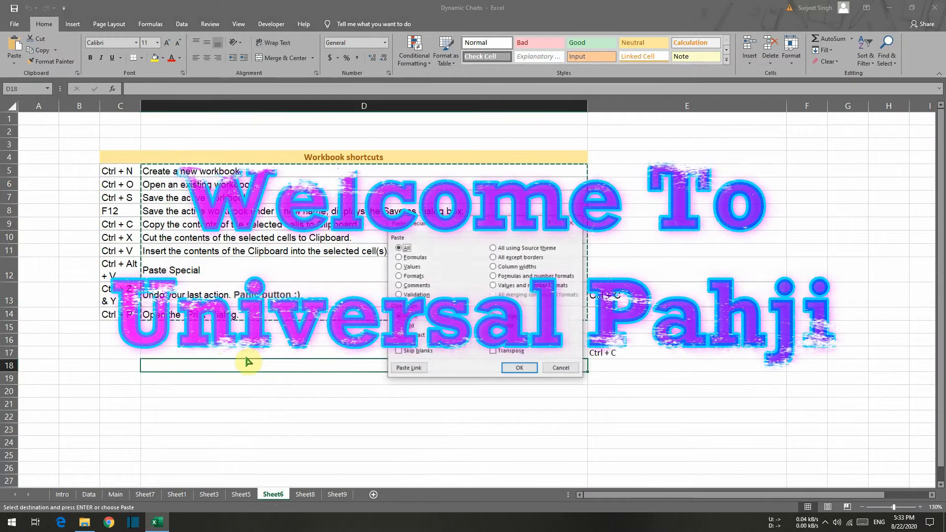
{"action": "left_click", "coordinate": [401, 279]}
{"action": "left_click", "coordinate": [517, 367]}
- Paste the copied descriptions again at D18 as transposed values, so they run across row 18
{"action": "left_click", "coordinate": [320, 366]}
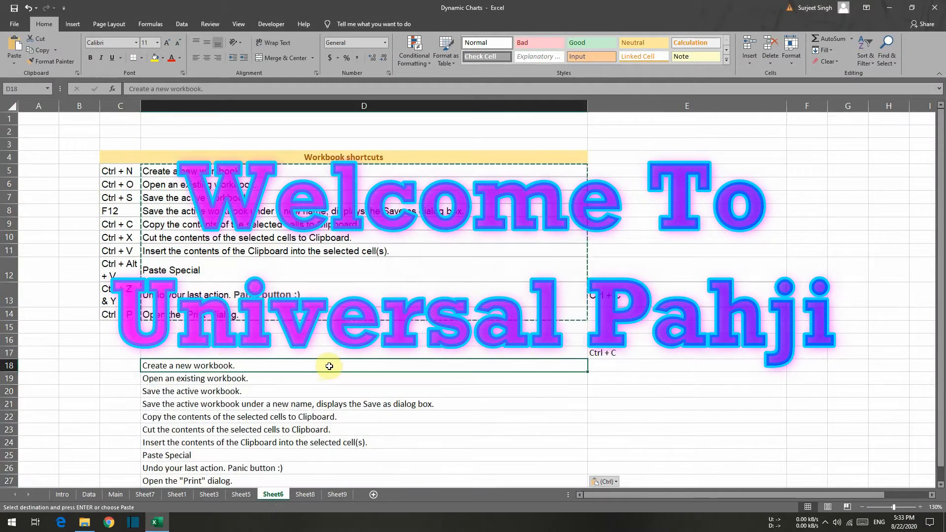
{"action": "key", "text": "ctrl+alt+v"}
{"action": "left_click", "coordinate": [510, 351]}
{"action": "left_click", "coordinate": [412, 267]}
{"action": "left_click", "coordinate": [536, 371]}
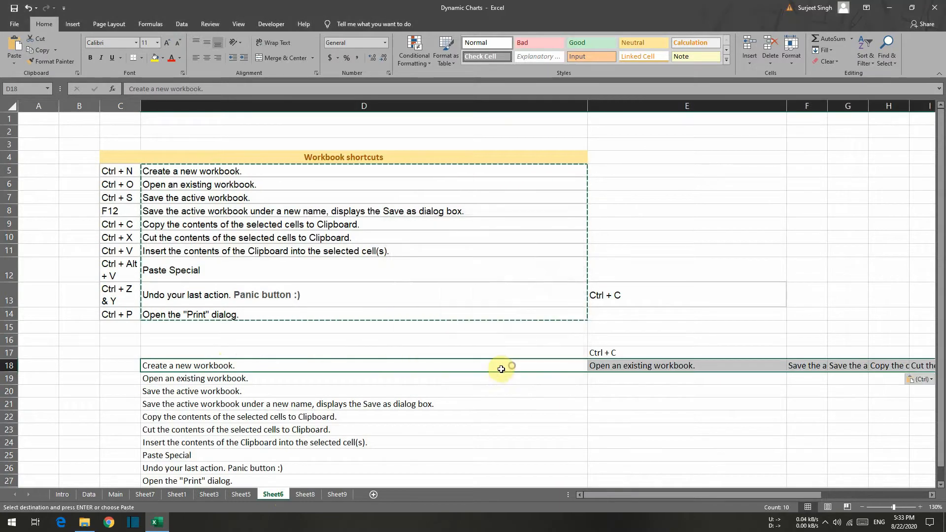
- On Sheet8, delete the surplus rows from row 13 down, below the ctrl D row of the Formatting data table
{"action": "left_click", "coordinate": [305, 494]}
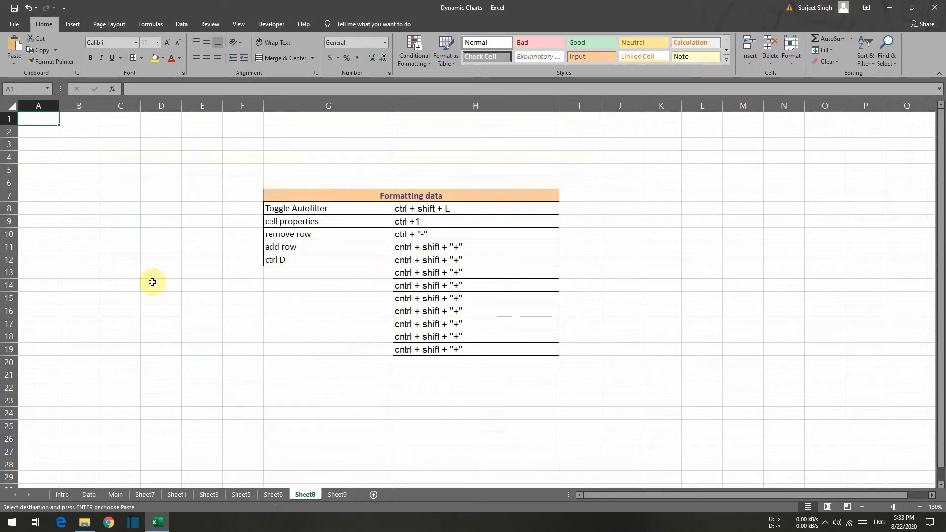
{"action": "left_click", "coordinate": [9, 273]}
{"action": "key", "text": "ctrl+minus"}
{"action": "key", "text": "ctrl+minus"}
{"action": "key", "text": "ctrl+minus"}
{"action": "key", "text": "ctrl+minus"}
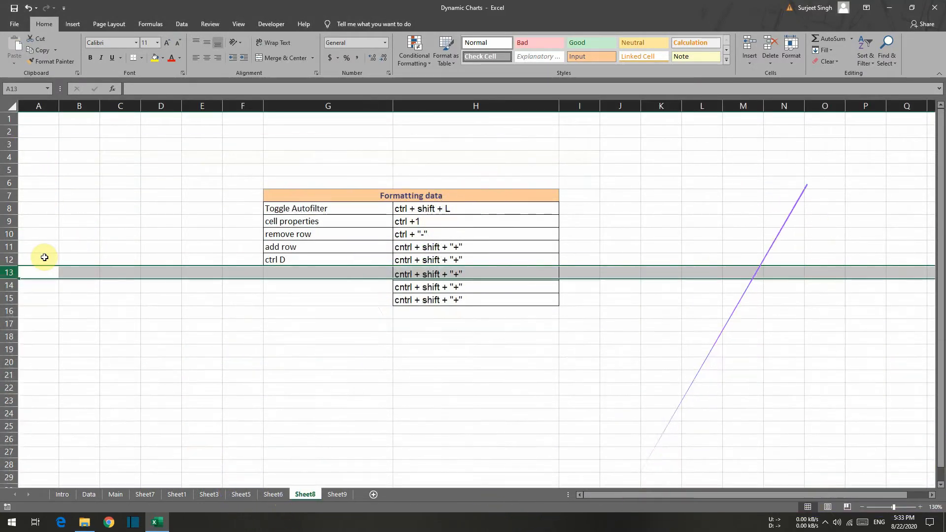
{"action": "key", "text": "ctrl+minus"}
{"action": "key", "text": "ctrl+minus"}
- Insert blank rows above row 12 of the Formatting data table
{"action": "left_click", "coordinate": [45, 258]}
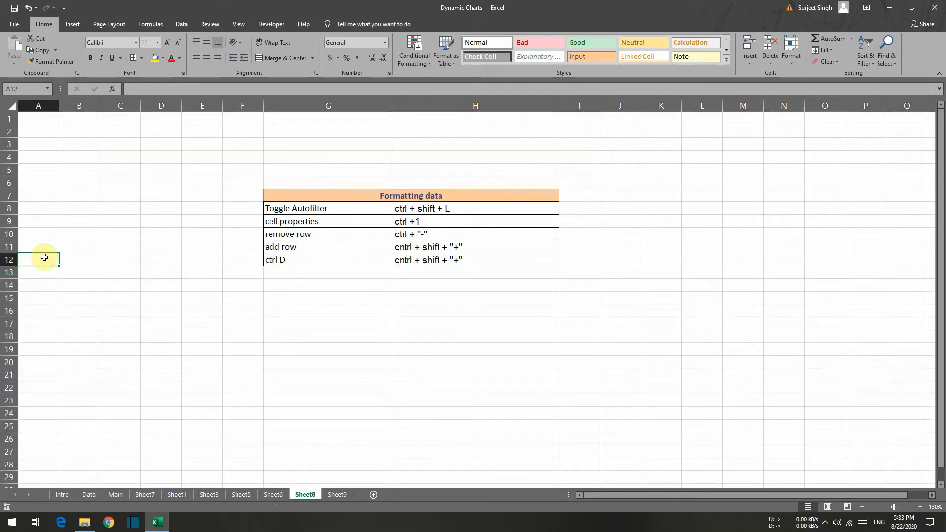
{"action": "key", "text": "shift+space"}
{"action": "key", "text": "ctrl+shift+plus"}
{"action": "key", "text": "ctrl+shift+plus"}
{"action": "key", "text": "ctrl+shift+plus"}
{"action": "key", "text": "ctrl+shift+plus"}
{"action": "key", "text": "ctrl+shift+plus"}
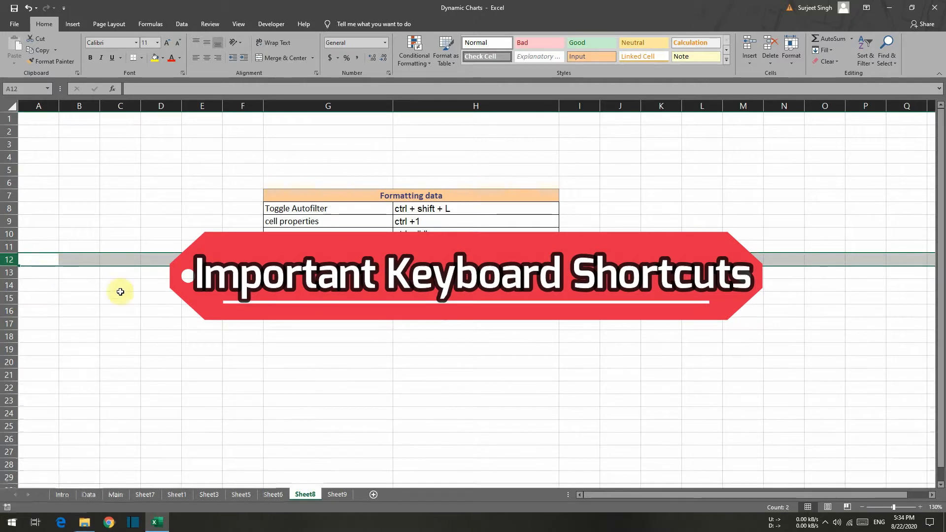
- On Sheet9, turn on AutoFilter for the Selecting & Navigating Data header row, open its filter list and close it again
{"action": "left_click", "coordinate": [338, 495]}
{"action": "left_click", "coordinate": [370, 207]}
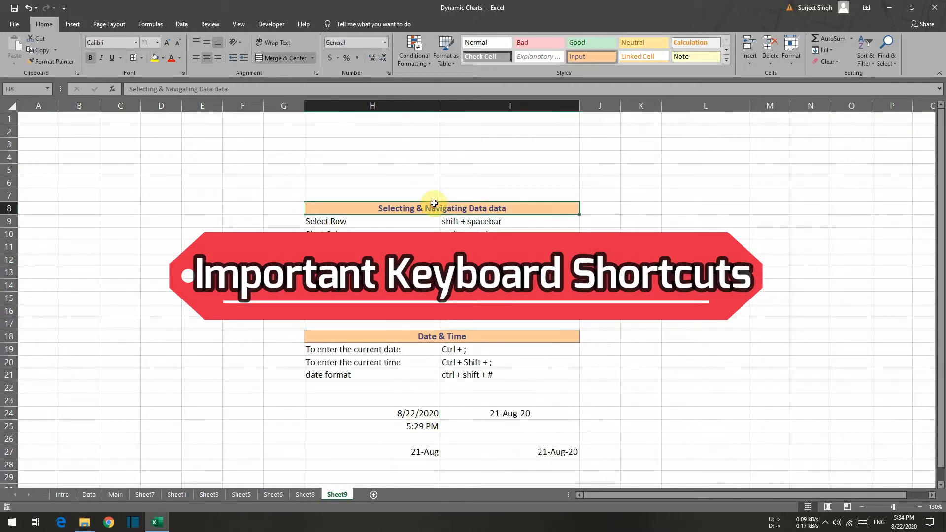
{"action": "key", "text": "ctrl+shift+l"}
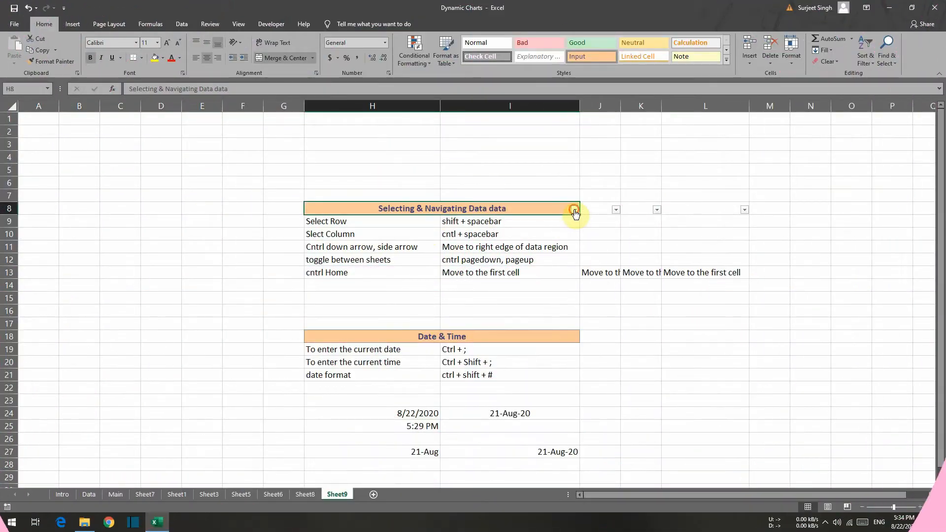
{"action": "left_click", "coordinate": [574, 210]}
{"action": "left_click", "coordinate": [567, 410]}
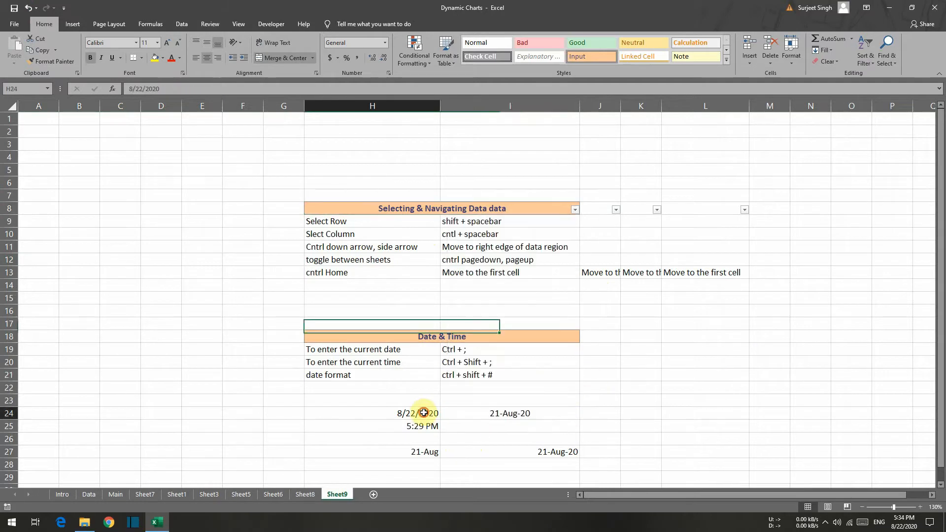
- Format the date in H24 as 22-Aug-20, and paste the date from I25 into H23 with Paste Special
{"action": "left_click", "coordinate": [424, 414]}
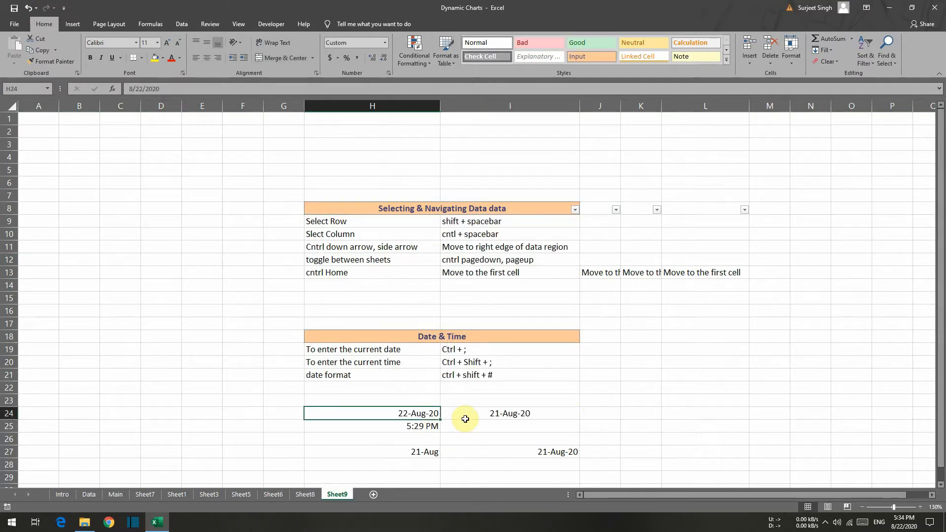
{"action": "left_click", "coordinate": [483, 426]}
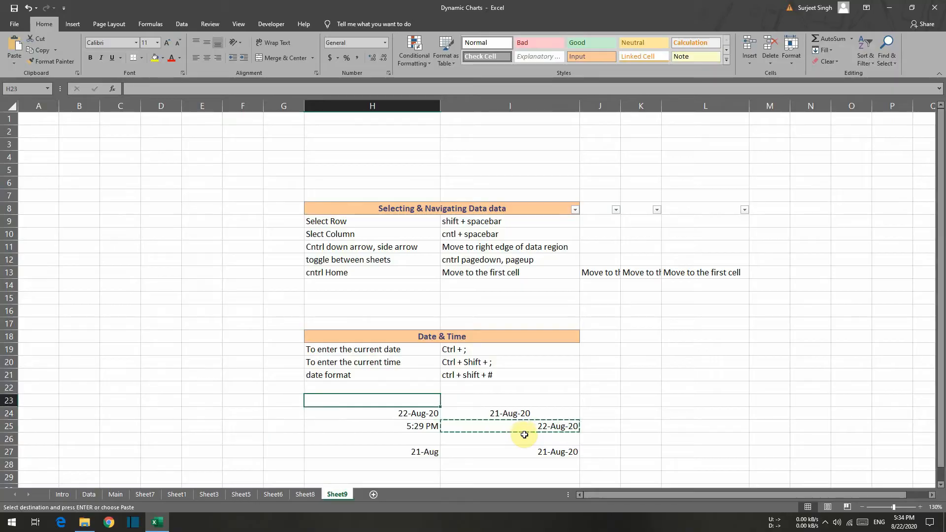
{"action": "key", "text": "ctrl+alt+v"}
{"action": "key", "text": "Return"}
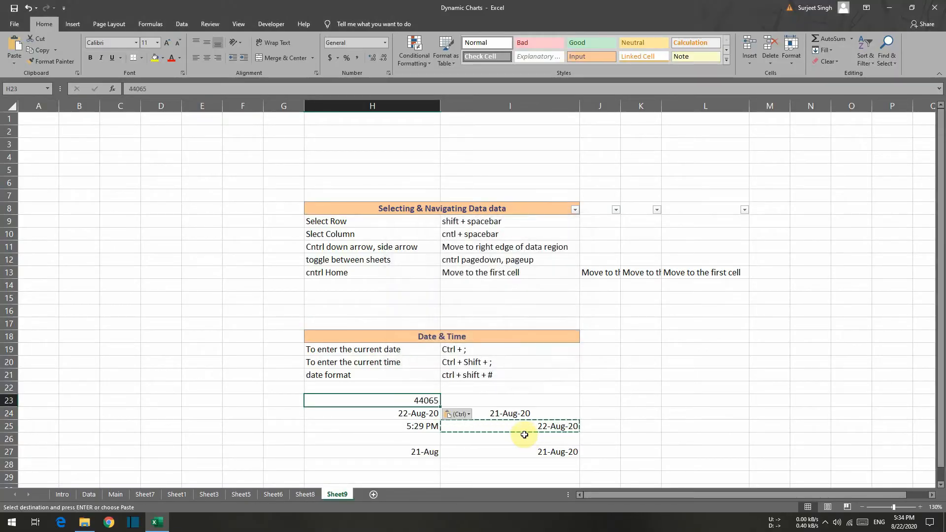
- Apply the day-month-year date format to the pasted value in H23 and centre it
{"action": "key", "text": "ctrl+shift+numbersign"}
{"action": "left_click", "coordinate": [206, 58]}
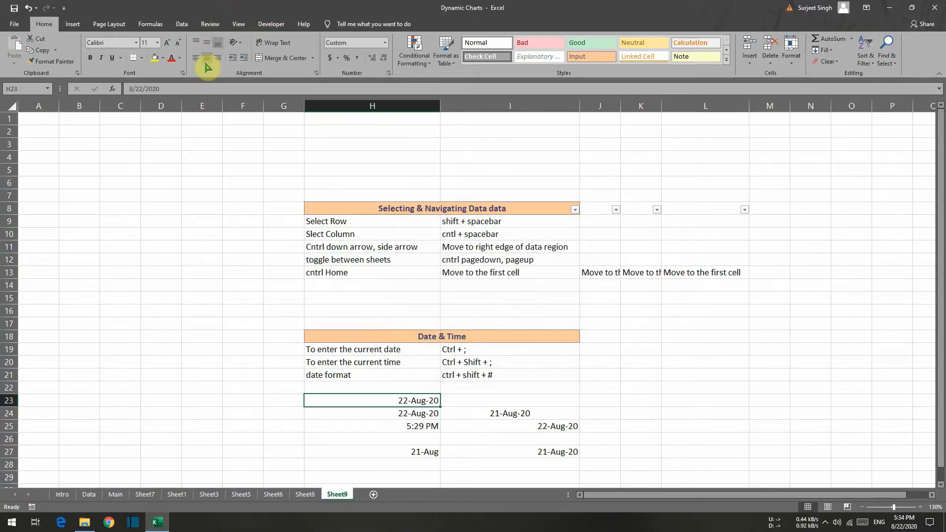
{"action": "left_click", "coordinate": [532, 363]}
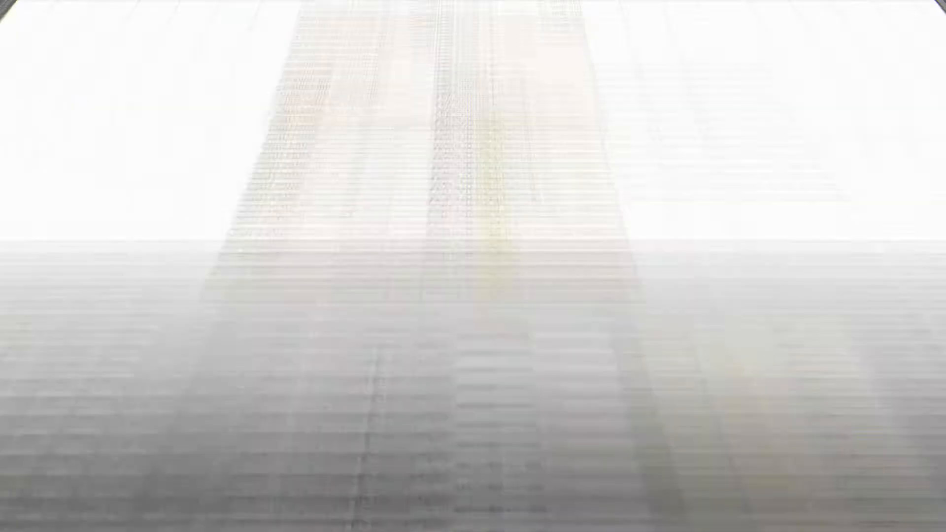
- Enter the current date in cell I25
{"action": "key", "text": "ctrl+semicolon"}
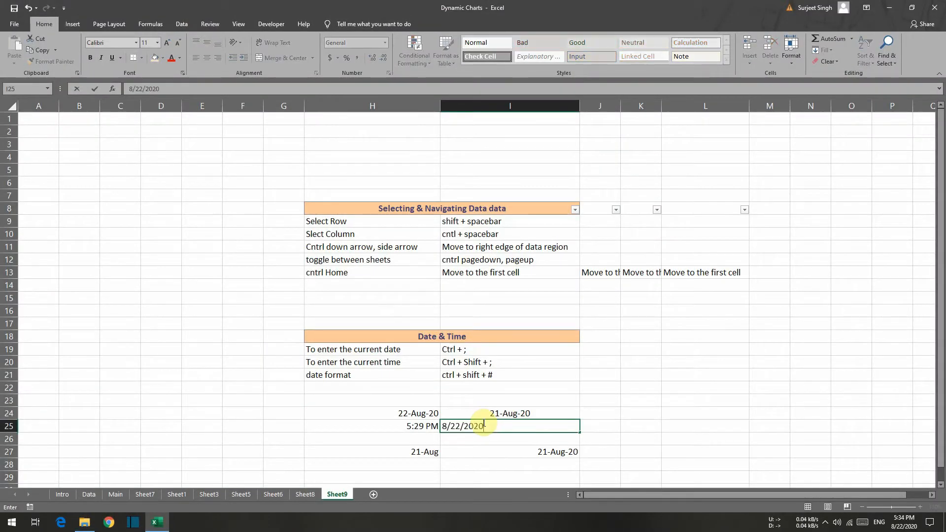
{"action": "key", "text": "Return"}
{"action": "left_click", "coordinate": [483, 422]}
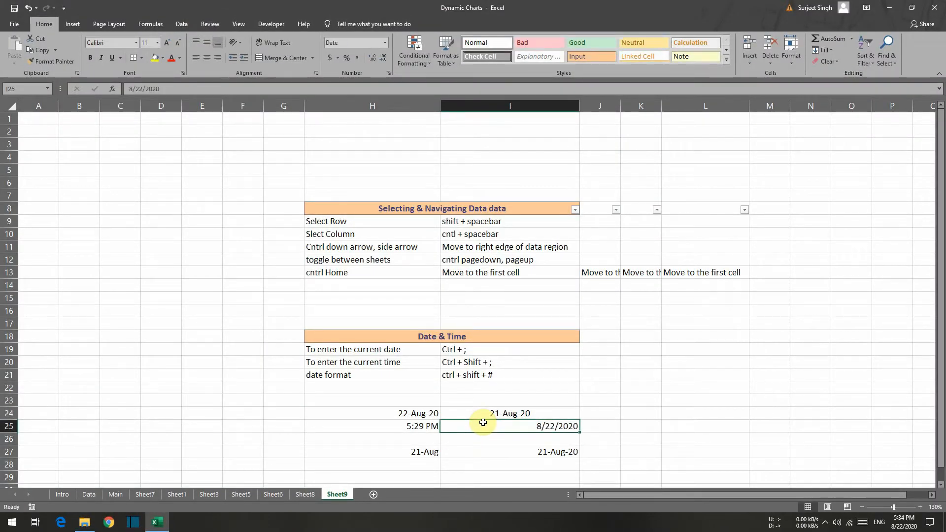
- Copy the date in I25 and paste it into H23 using Paste Special with the Formulas option
{"action": "key", "text": "ctrl+c"}
{"action": "key", "text": "Up"}
{"action": "key", "text": "Left"}
{"action": "key", "text": "Left"}
{"action": "key", "text": "Left"}
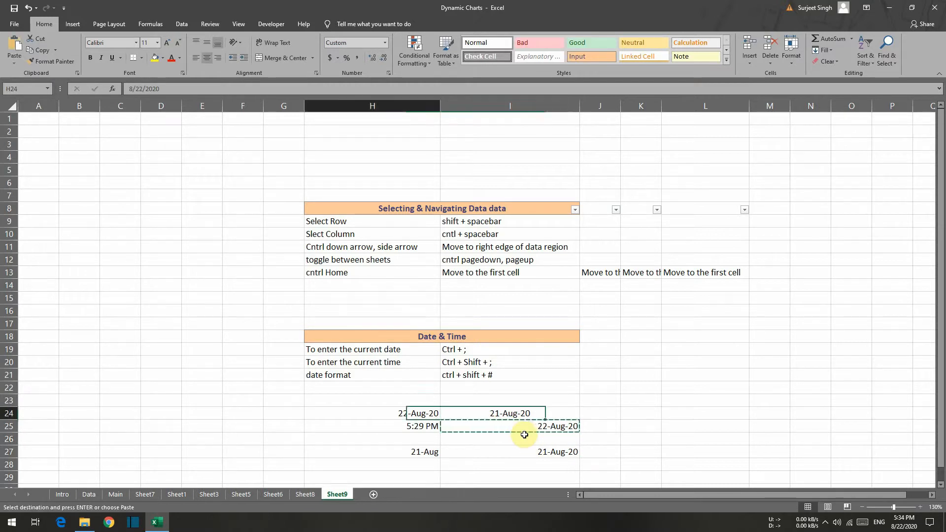
{"action": "key", "text": "Right"}
{"action": "key", "text": "Right"}
{"action": "key", "text": "Up"}
{"action": "key", "text": "ctrl+alt+v"}
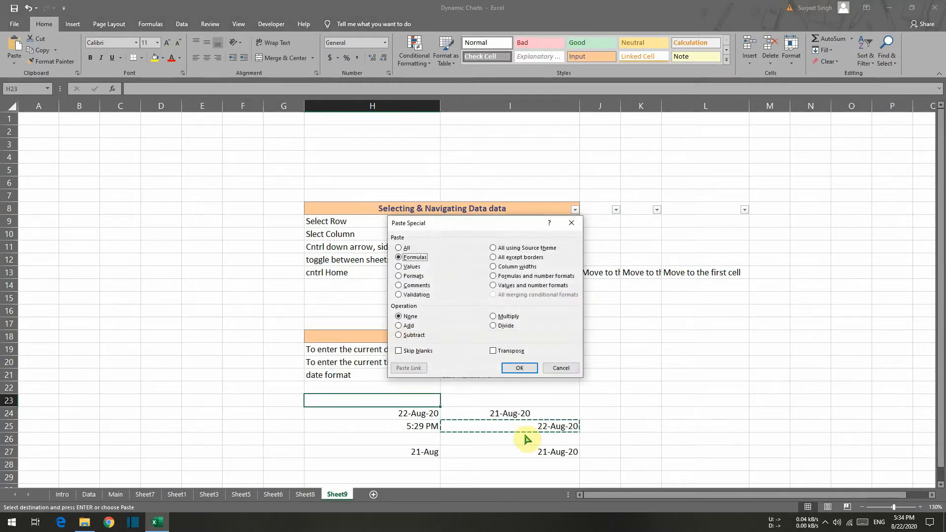
{"action": "key", "text": "Return"}
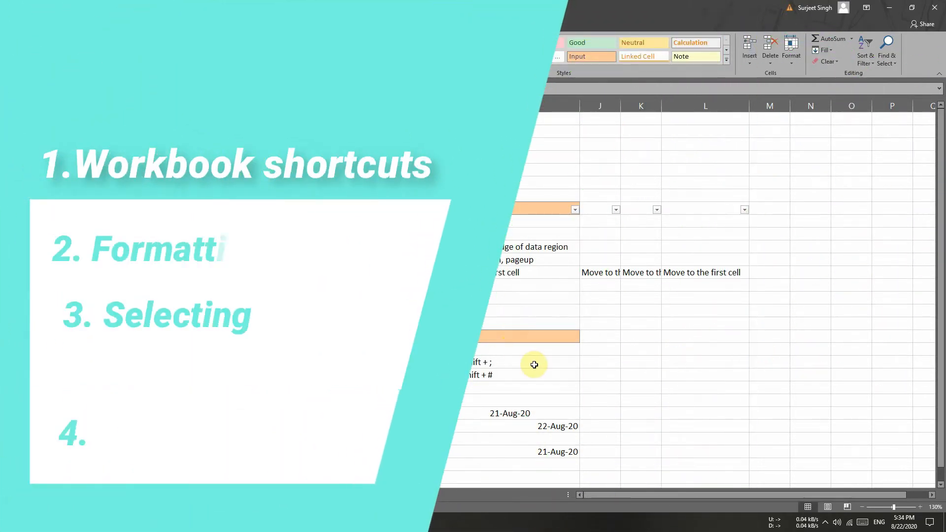
- Toggle AutoFilter on the Selecting & Navigating Data header row
{"action": "left_click", "coordinate": [534, 365]}
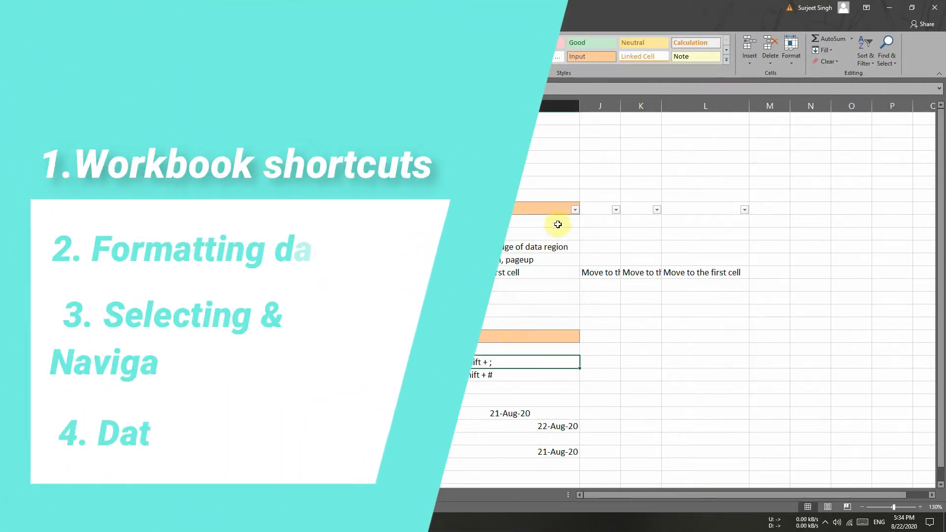
{"action": "left_click", "coordinate": [549, 209]}
{"action": "key", "text": "ctrl+shift+l"}
- Enter the current date in cell I25, shown as 22-Aug-20
{"action": "left_click", "coordinate": [483, 422]}
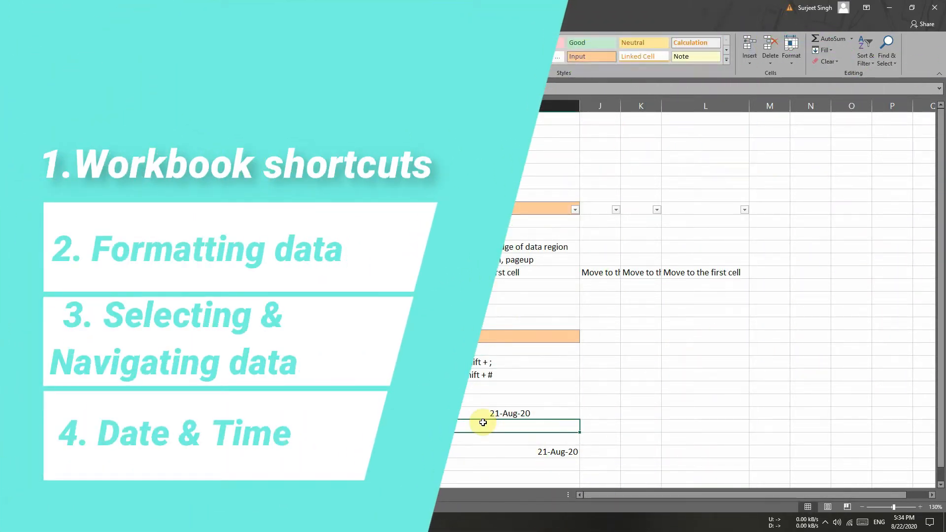
{"action": "key", "text": "ctrl+semicolon"}
{"action": "key", "text": "Return"}
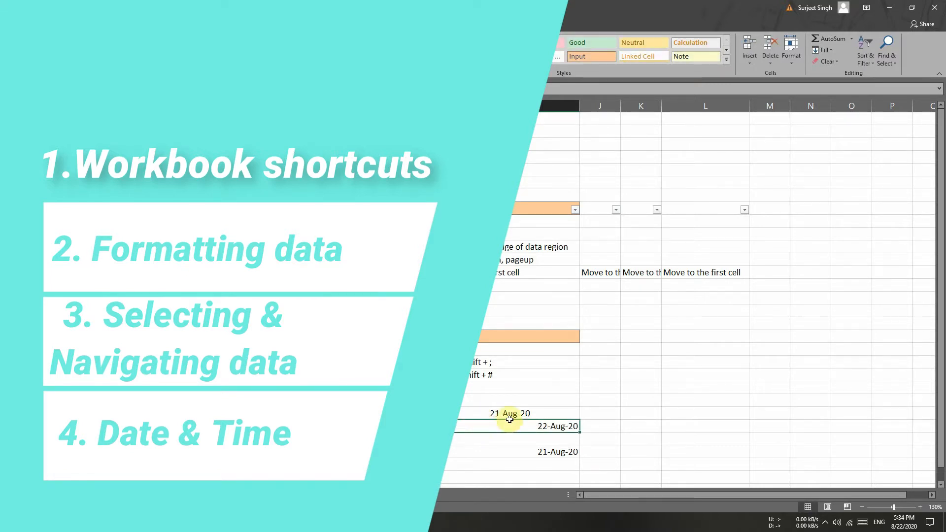
- Copy the date from I25 and paste only its unformatted value into H23 with Paste Special
{"action": "key", "text": "ctrl+c"}
{"action": "key", "text": "Up"}
{"action": "key", "text": "Left"}
{"action": "key", "text": "Left"}
{"action": "key", "text": "Left"}
{"action": "key", "text": "Right"}
{"action": "key", "text": "Right"}
{"action": "key", "text": "Up"}
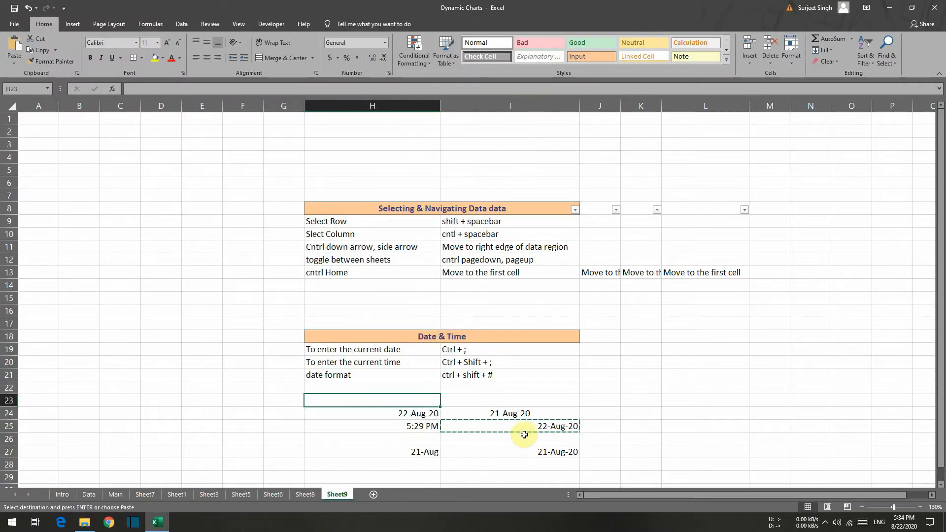
{"action": "key", "text": "ctrl+alt+v"}
{"action": "key", "text": "Return"}
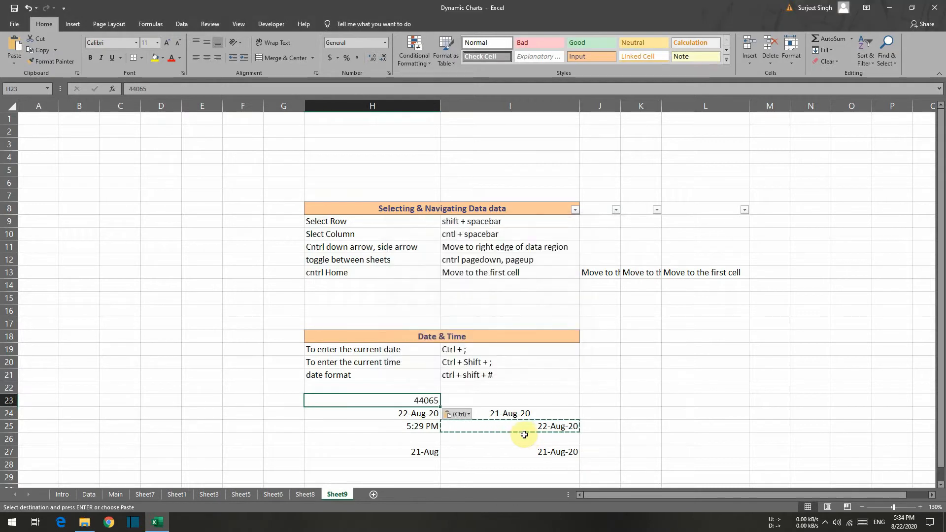
- Format the serial number in H23 as a day-month-year date and centre the cell
{"action": "key", "text": "ctrl+shift+3"}
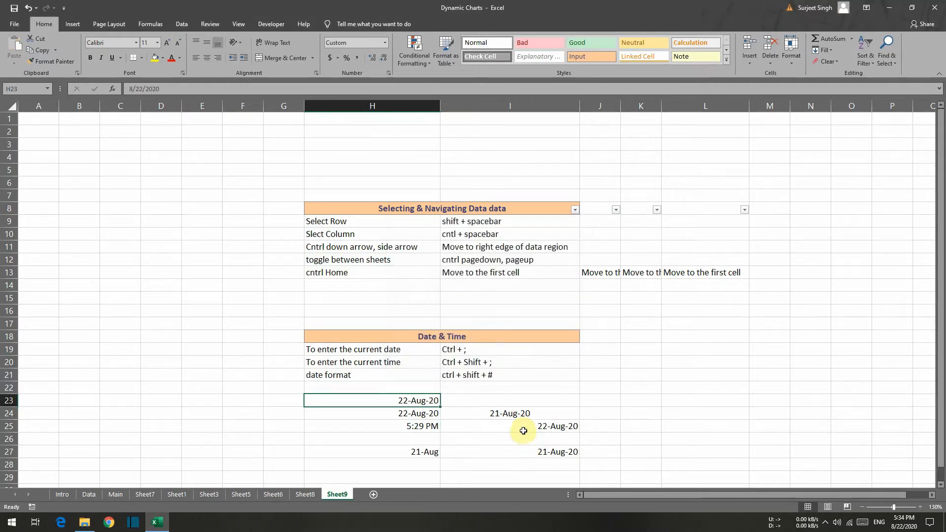
{"action": "left_click", "coordinate": [208, 60]}
{"action": "left_click", "coordinate": [536, 365]}
{"action": "left_click", "coordinate": [488, 207]}
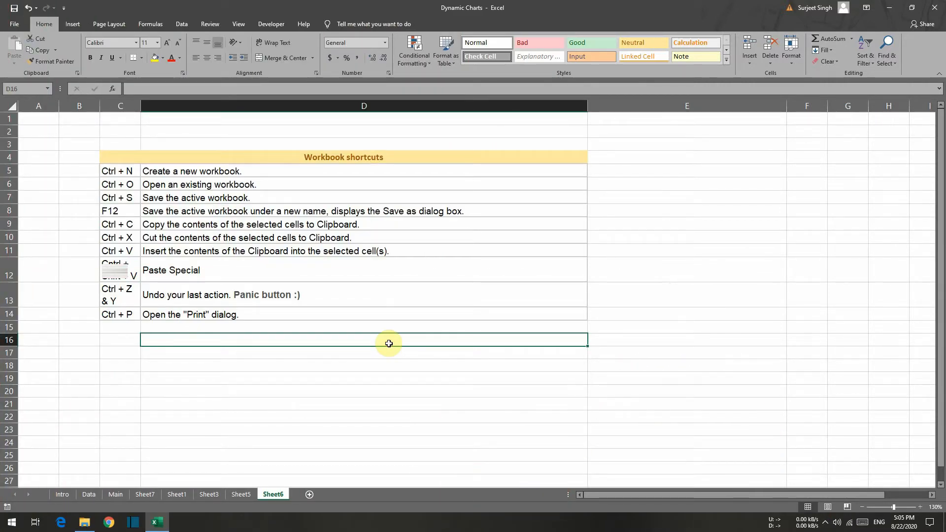
- Create a new blank workbook, shrink and move its window, and return to the Dynamic Charts workbook
{"action": "key", "text": "ctrl+n"}
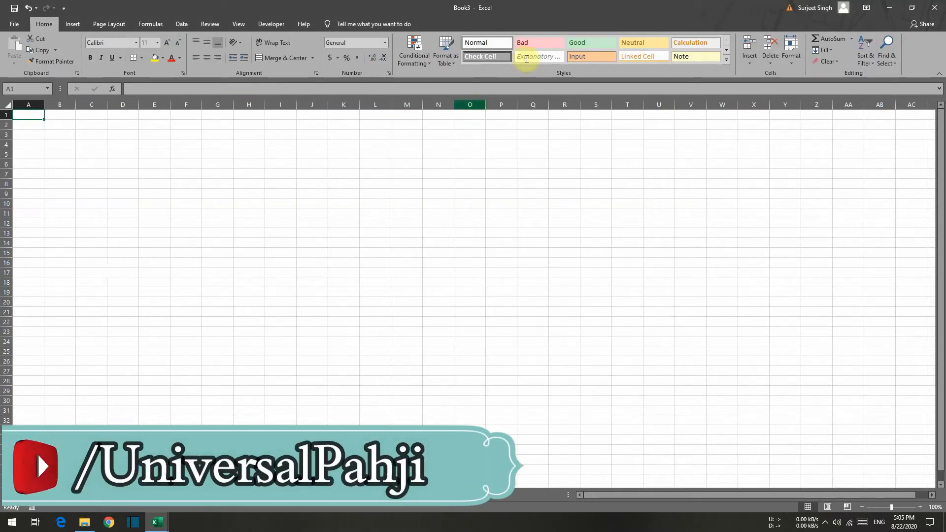
{"action": "double_click", "coordinate": [552, 14]}
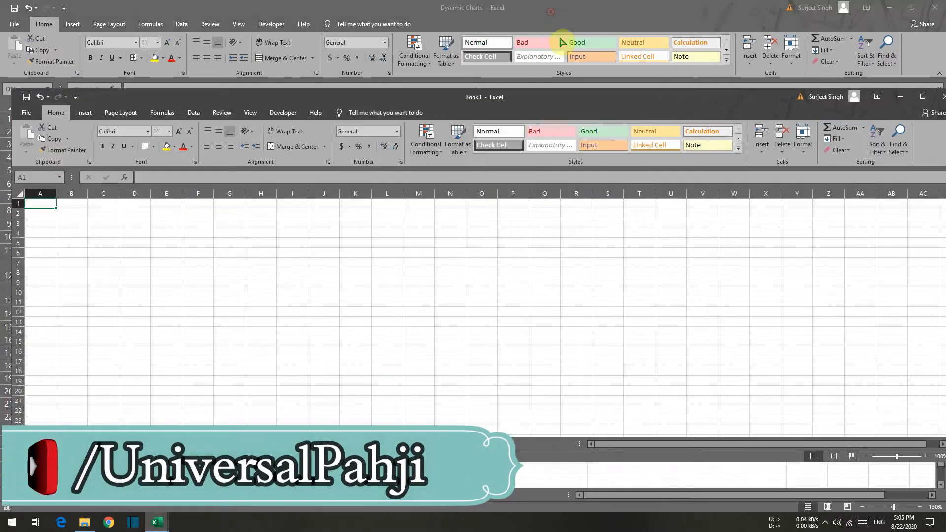
{"action": "left_click_drag", "start_coordinate": [528, 104], "coordinate": [513, 84]}
{"action": "left_click_drag", "start_coordinate": [457, 70], "coordinate": [506, 89]}
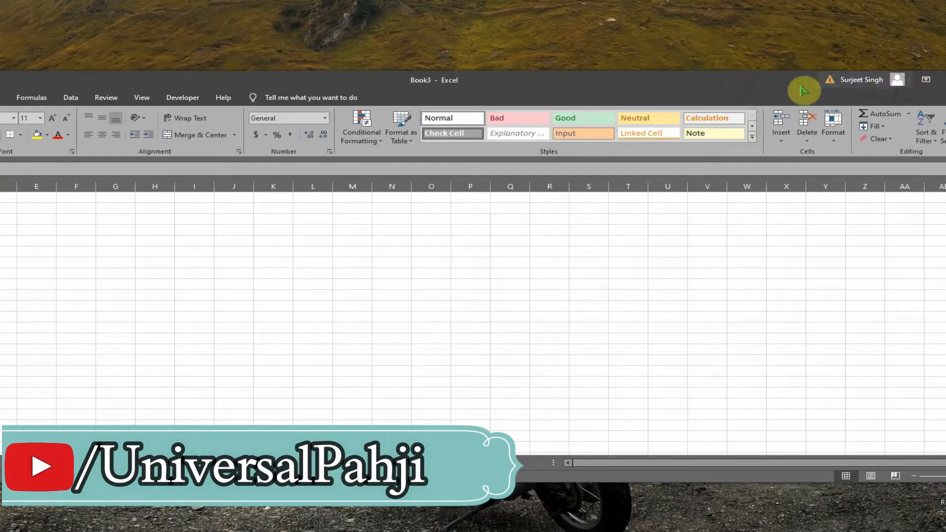
{"action": "left_click_drag", "start_coordinate": [759, 84], "coordinate": [629, 86]}
{"action": "left_click", "coordinate": [884, 82]}
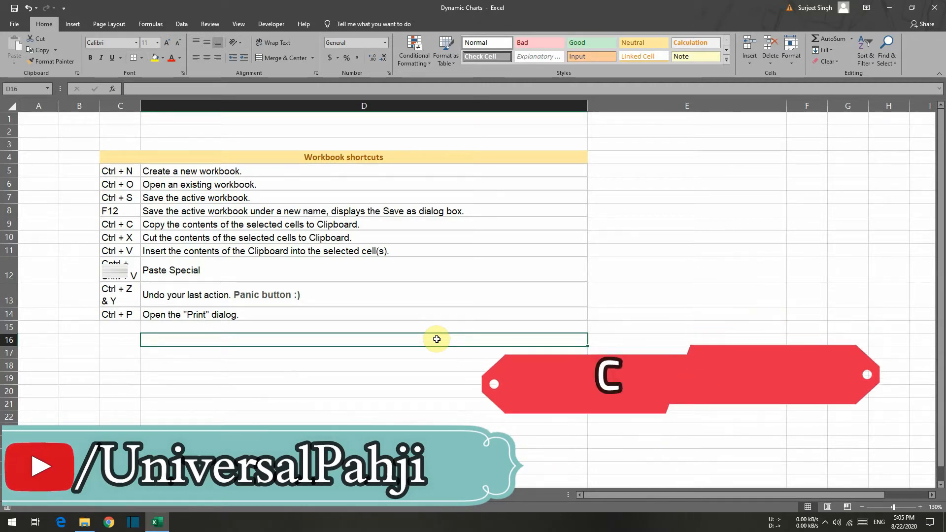
- Bring up the screen for opening an existing workbook and go back to the worksheet
{"action": "key", "text": "ctrl+o"}
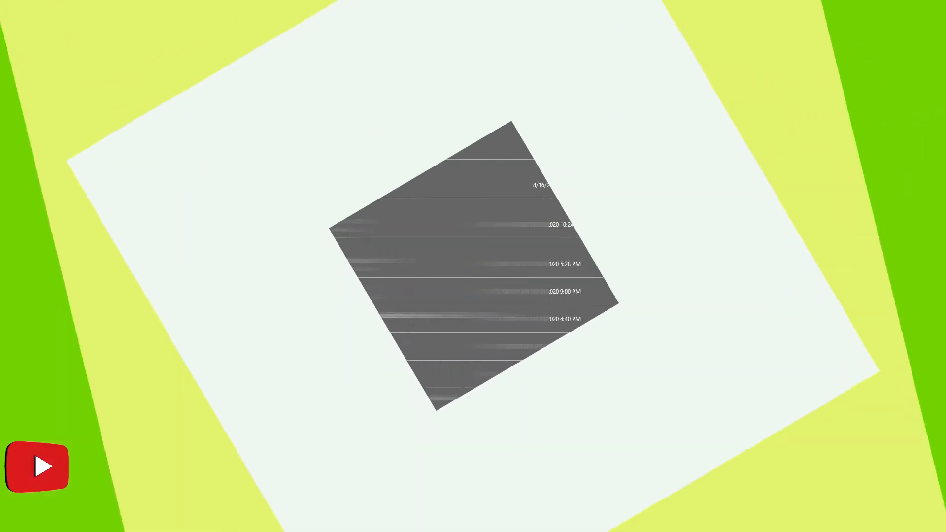
{"action": "left_click", "coordinate": [14, 28]}
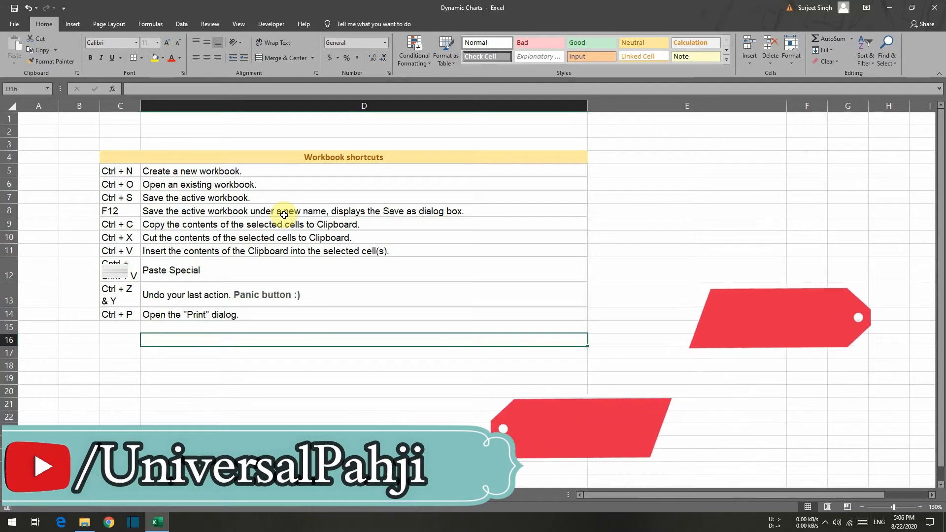
- Bring up the Save As dialog for the workbook, move it aside, and dismiss it without saving
{"action": "key", "text": "F12"}
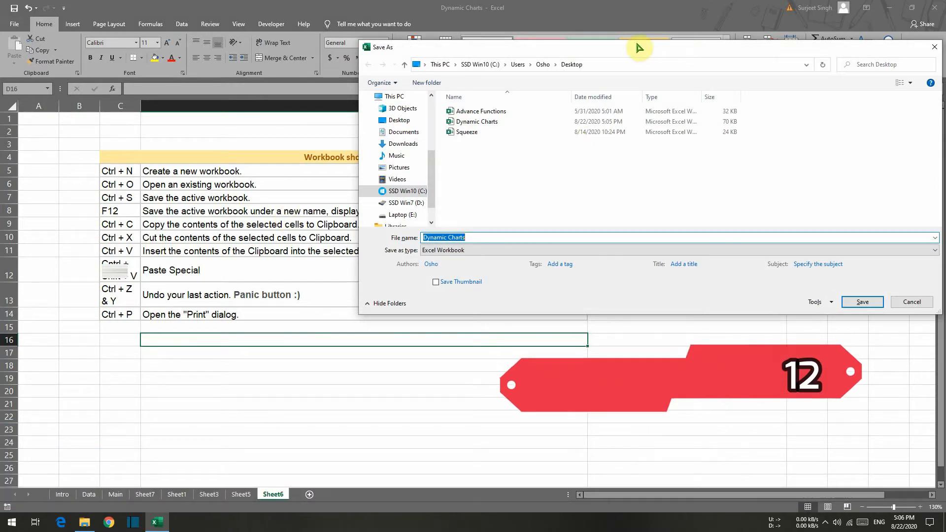
{"action": "left_click_drag", "start_coordinate": [590, 48], "coordinate": [435, 62]}
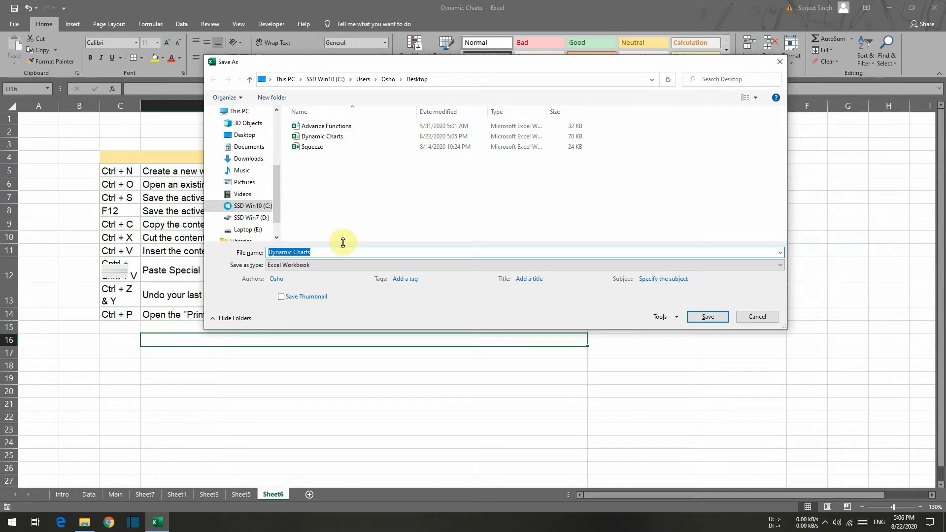
{"action": "left_click", "coordinate": [758, 317]}
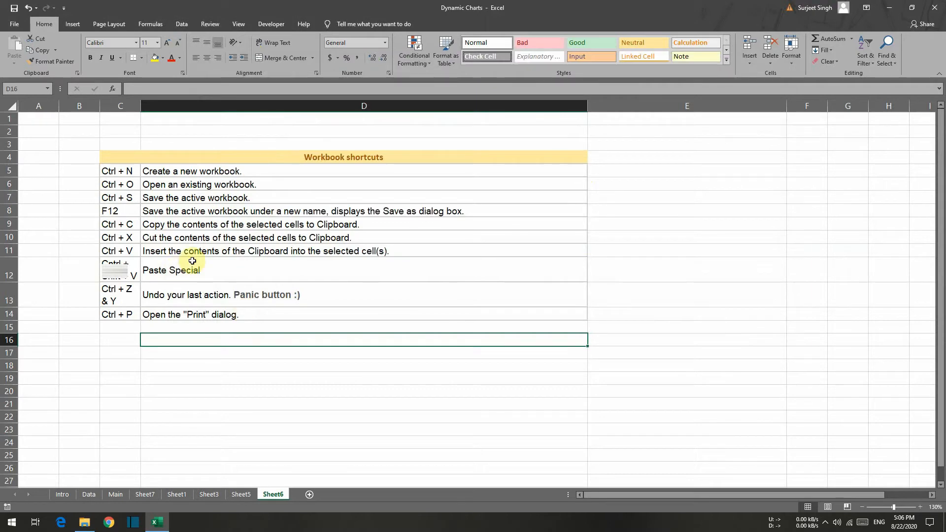
- Copy the "Ctrl + C" text from C9 and paste it into E11
{"action": "left_click", "coordinate": [130, 226]}
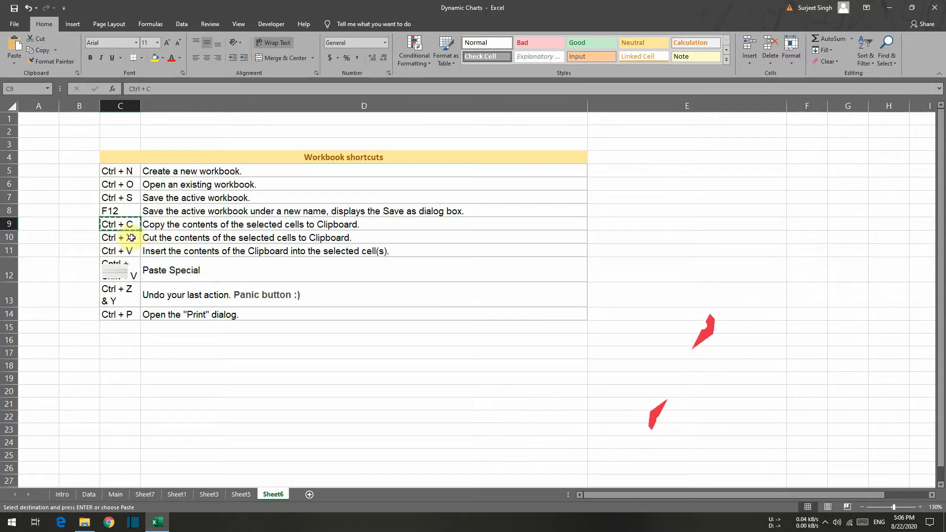
{"action": "left_click", "coordinate": [657, 250]}
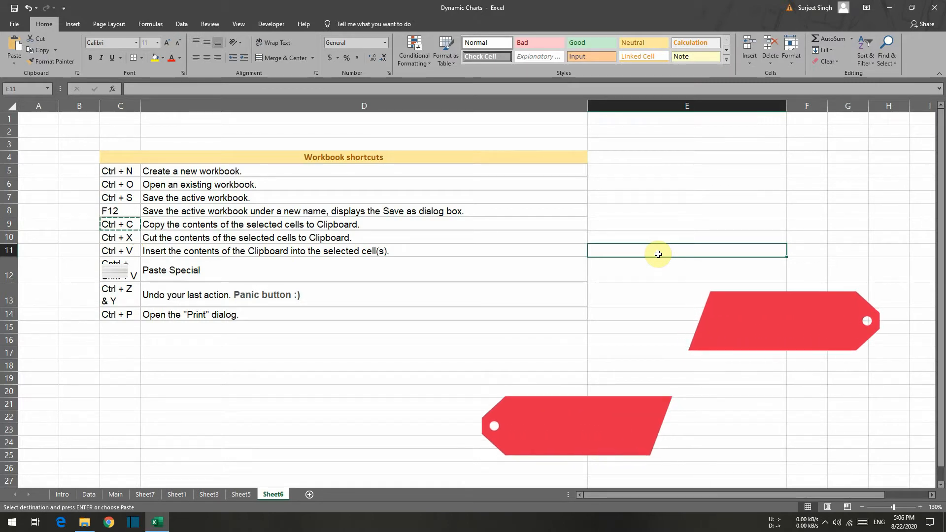
{"action": "key", "text": "ctrl+v"}
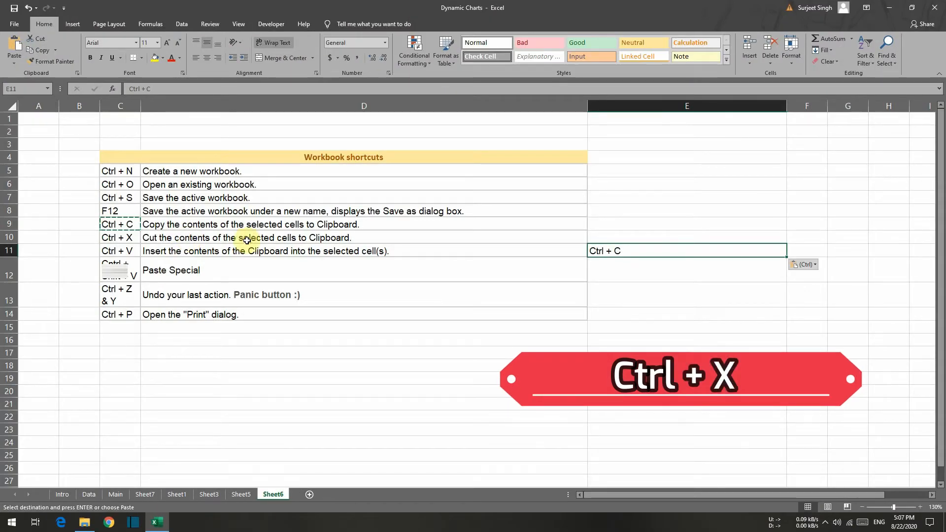
- Cut the contents of E11 and paste them into E13
{"action": "left_click", "coordinate": [653, 248]}
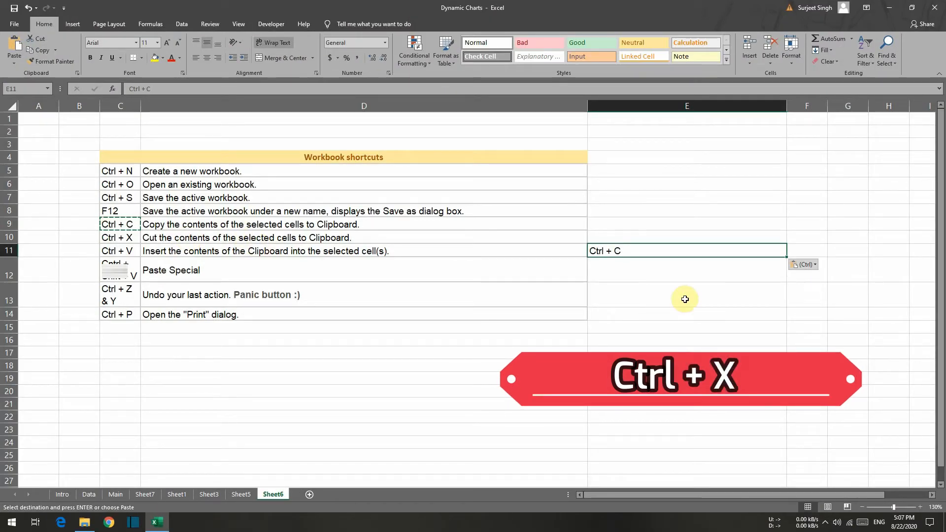
{"action": "key", "text": "ctrl+x"}
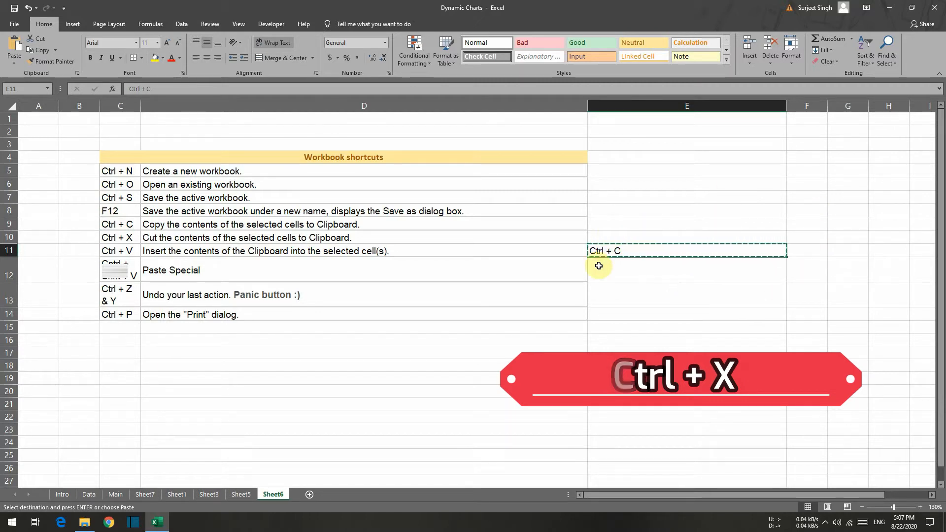
{"action": "left_click", "coordinate": [645, 284]}
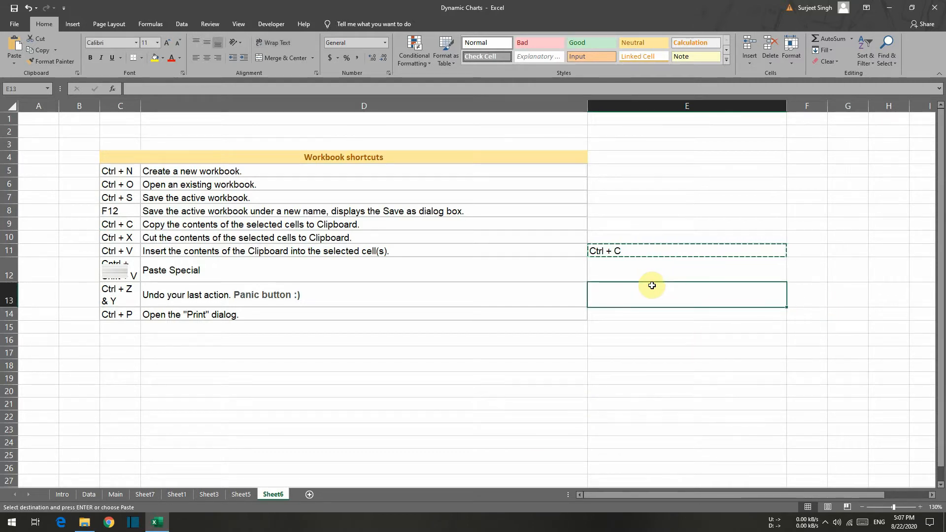
{"action": "key", "text": "ctrl+v"}
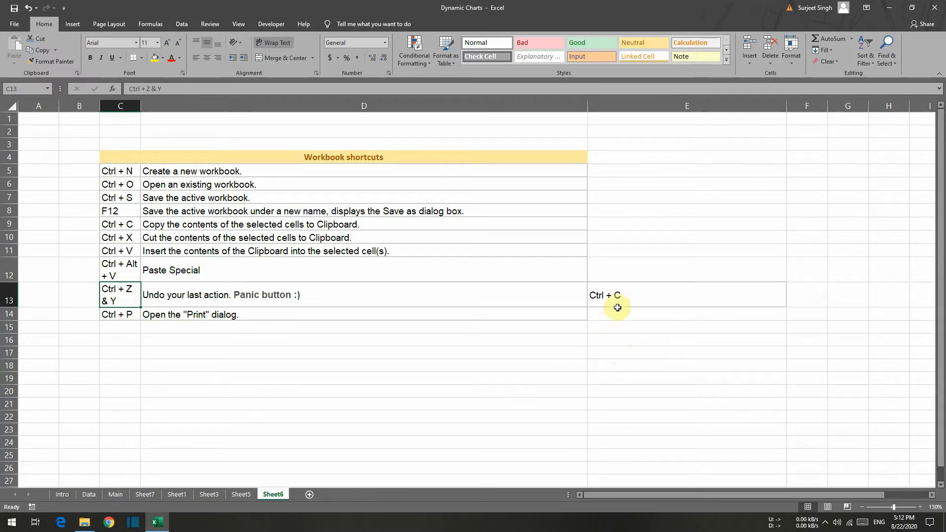
- Copy E13 and paste only its values back onto the same cell with Paste Special
{"action": "left_click", "coordinate": [630, 295]}
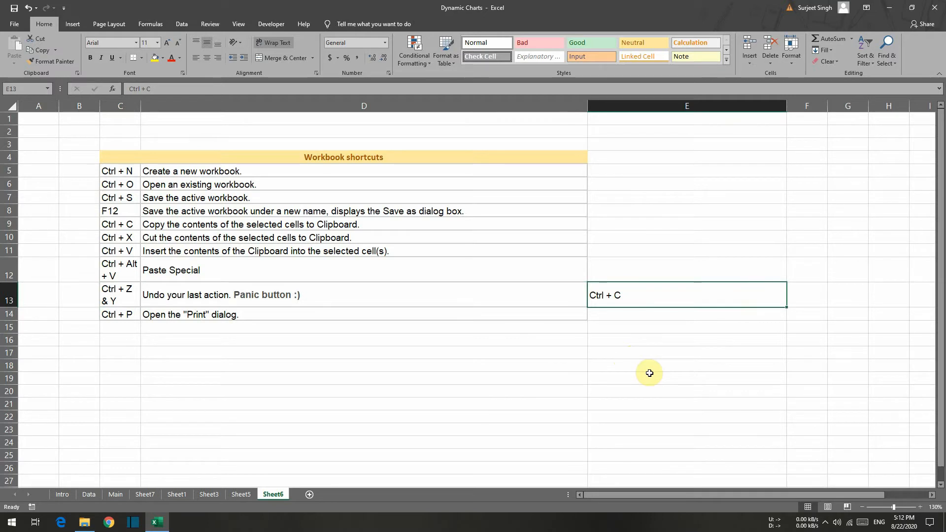
{"action": "key", "text": "ctrl+c"}
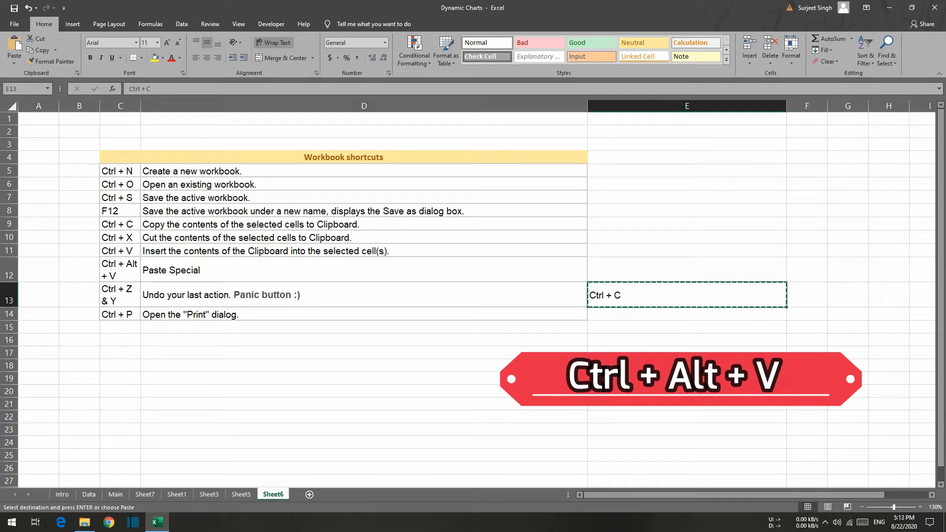
{"action": "key", "text": "ctrl+alt+v"}
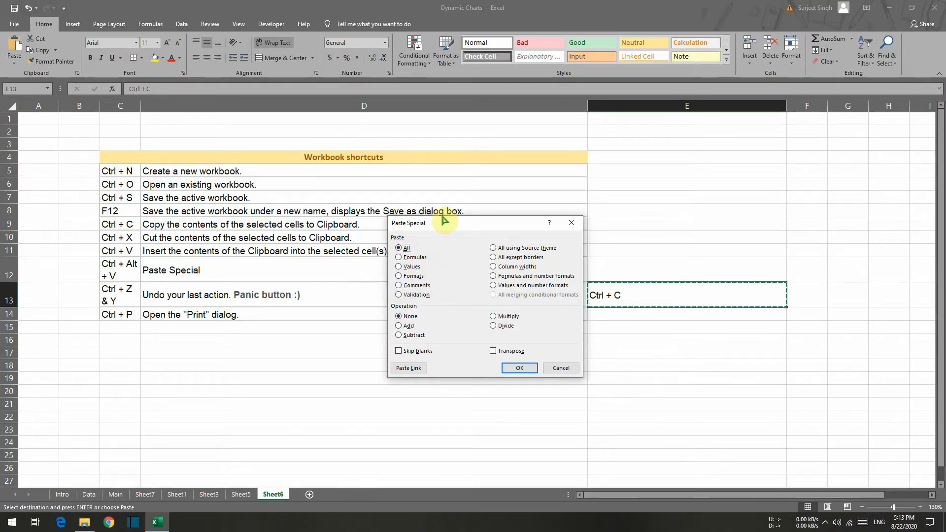
{"action": "left_click", "coordinate": [411, 268]}
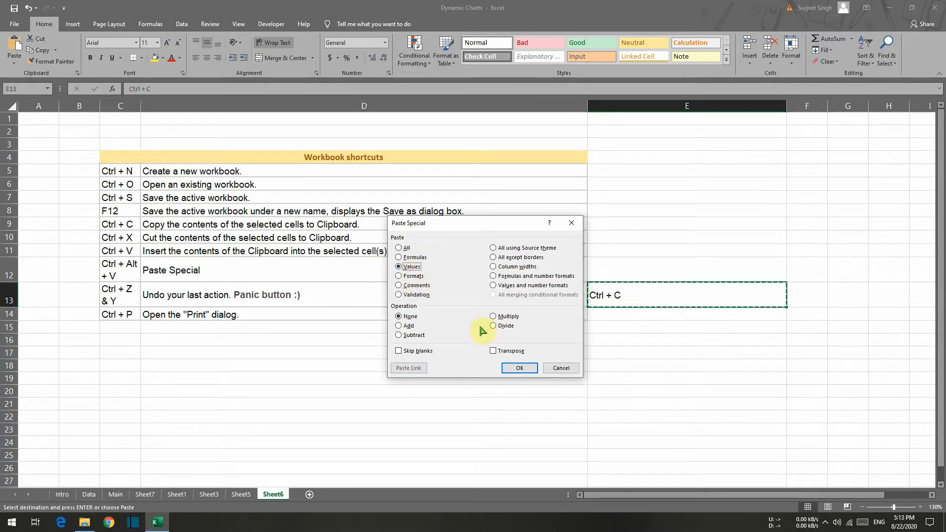
{"action": "left_click", "coordinate": [520, 369]}
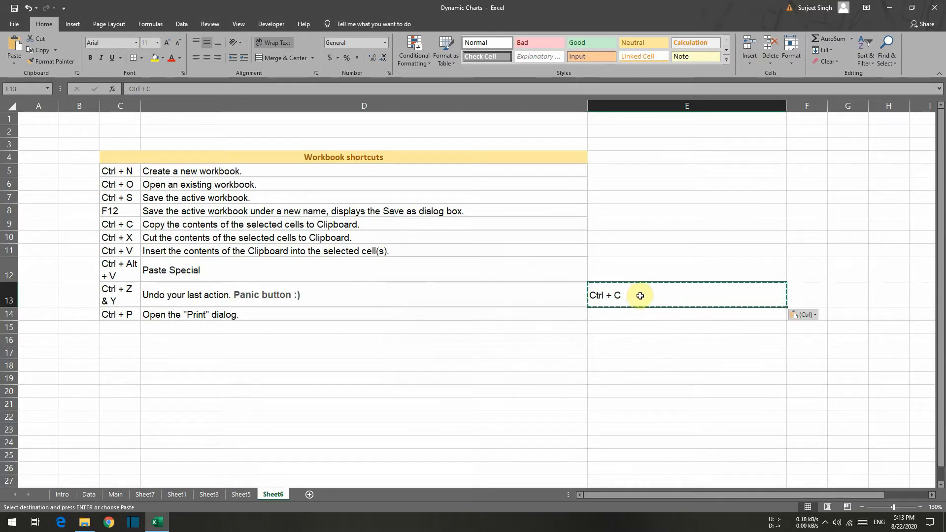
- Paste only the values of the copied cell E13 into E17 with Paste Special, and undo and redo that paste
{"action": "left_click", "coordinate": [634, 340]}
{"action": "left_click", "coordinate": [635, 356]}
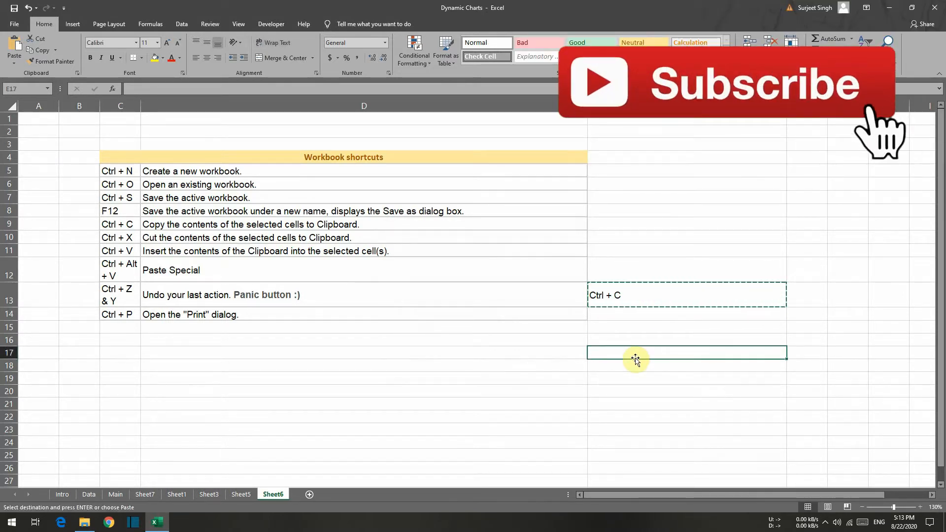
{"action": "key", "text": "ctrl+alt+v"}
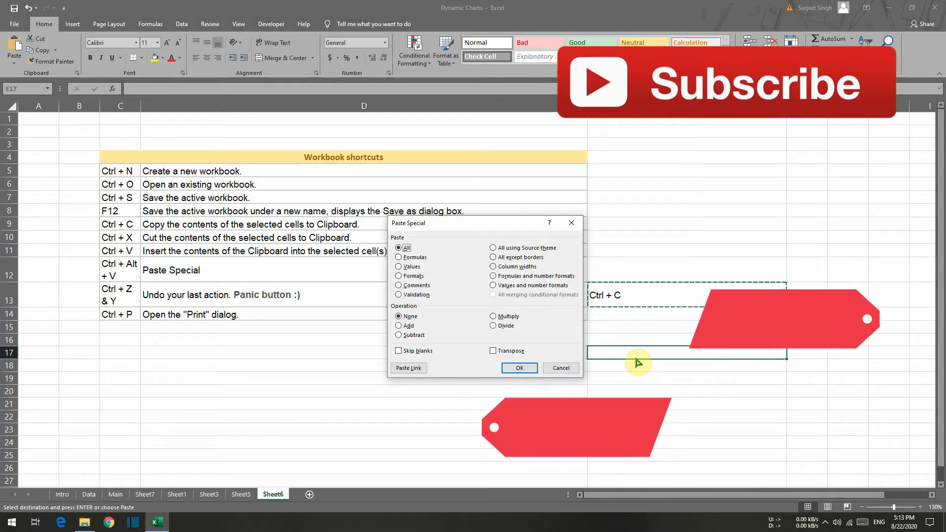
{"action": "key", "text": "v"}
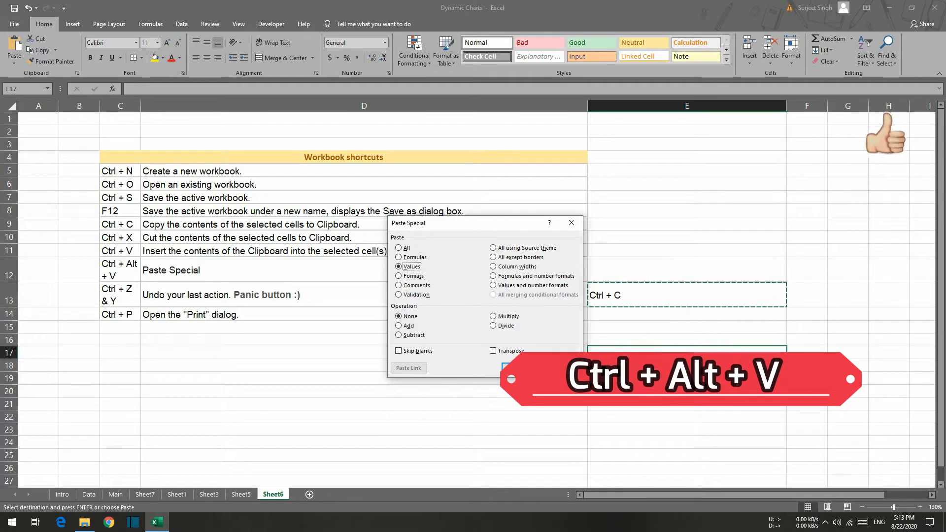
{"action": "key", "text": "Return"}
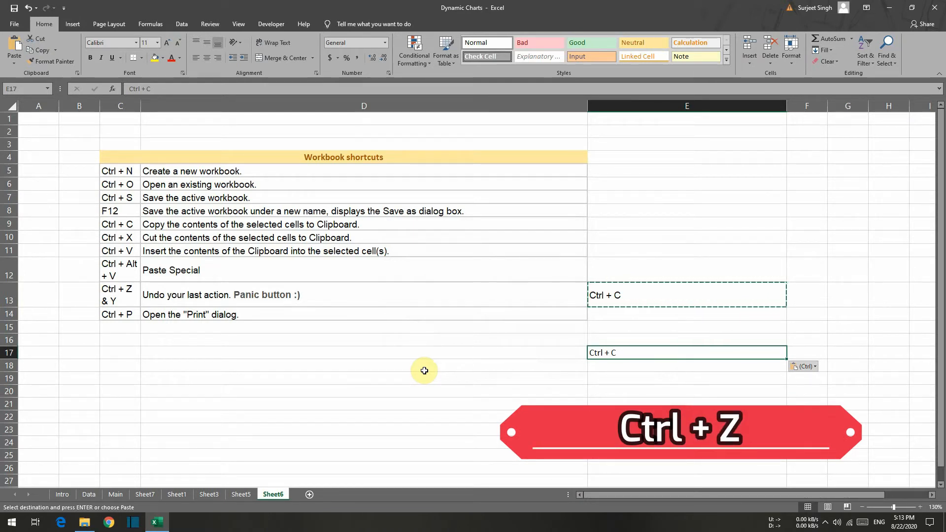
{"action": "key", "text": "ctrl+z"}
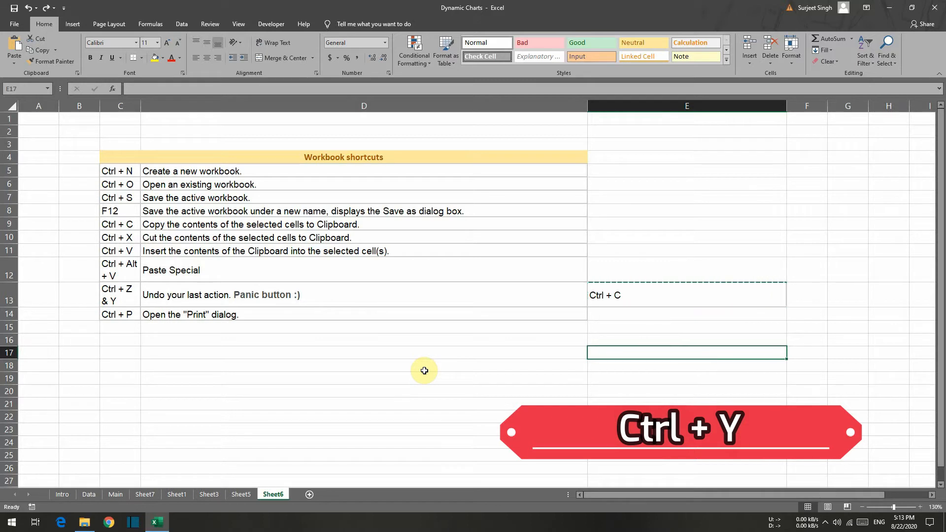
{"action": "key", "text": "ctrl+y"}
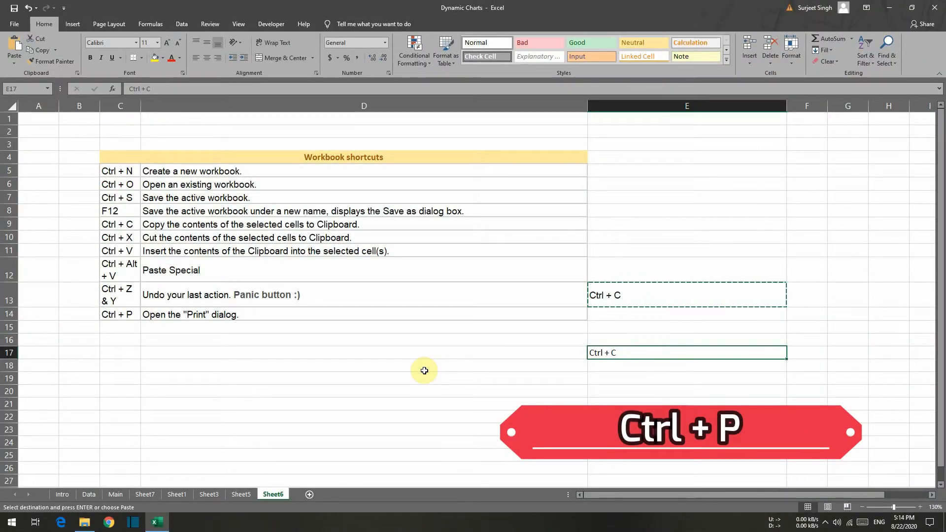
- Bring up the print settings and preview for the sheet and go back to the worksheet
{"action": "key", "text": "ctrl+p"}
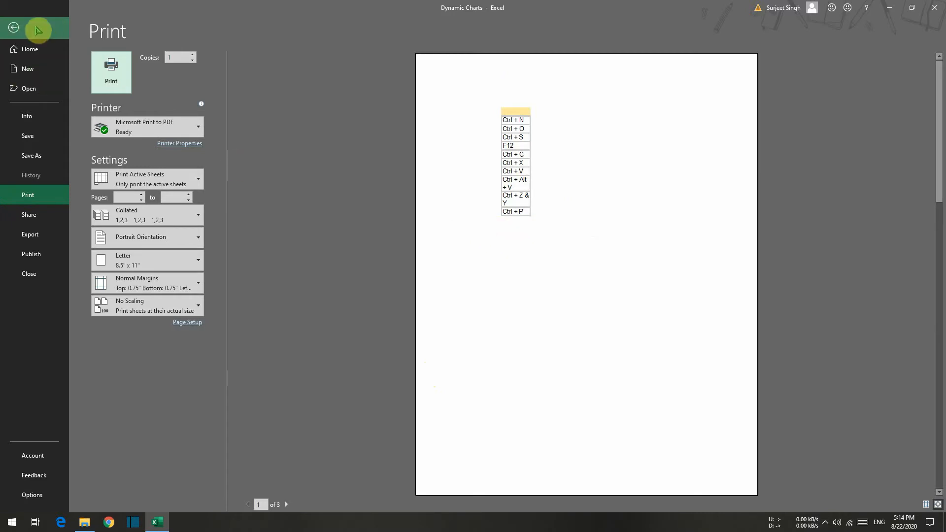
{"action": "left_click", "coordinate": [16, 29]}
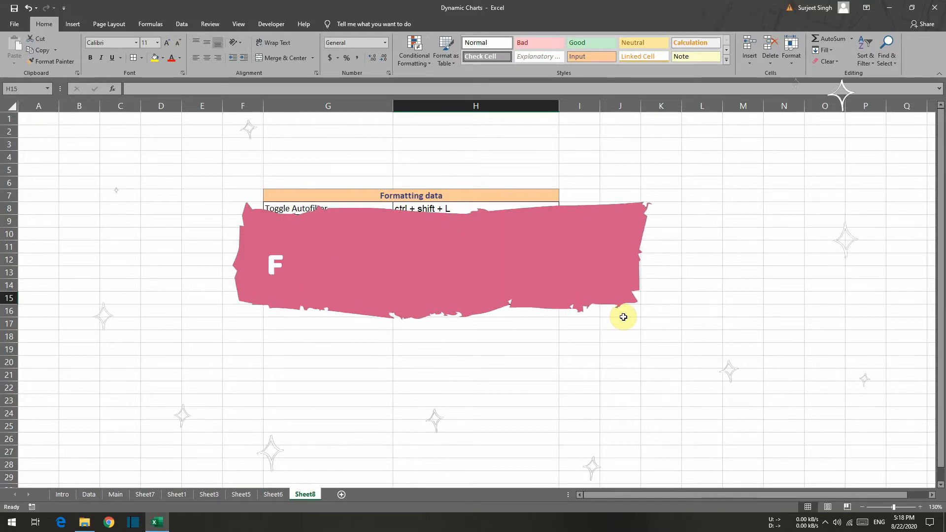
- Turn on AutoFilter for the "Formatting data" header, view its filter list, and turn the filter off again
{"action": "left_click", "coordinate": [434, 195]}
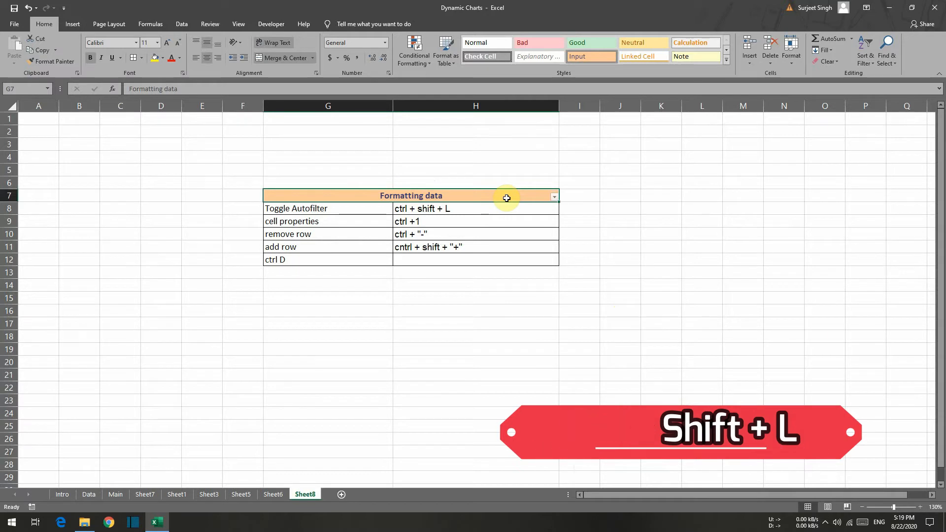
{"action": "key", "text": "ctrl+shift+l"}
{"action": "left_click", "coordinate": [555, 196]}
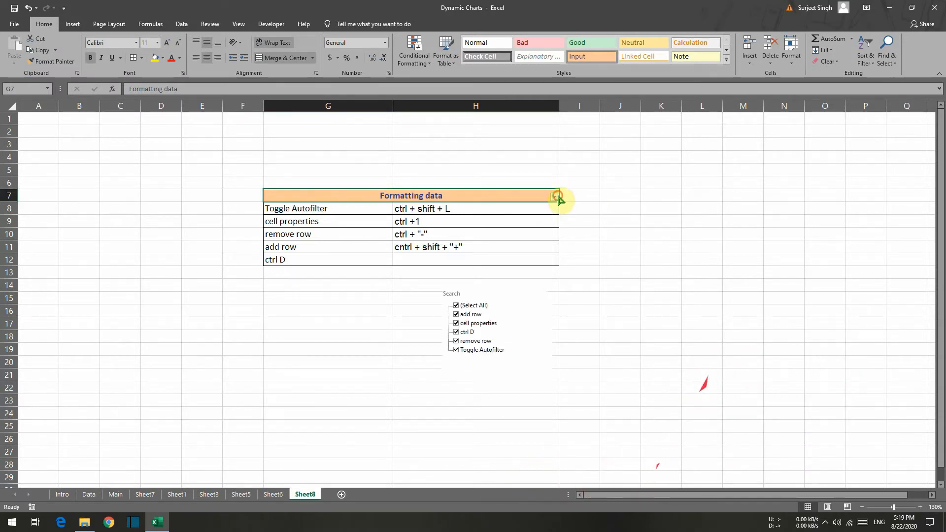
{"action": "left_click", "coordinate": [624, 269]}
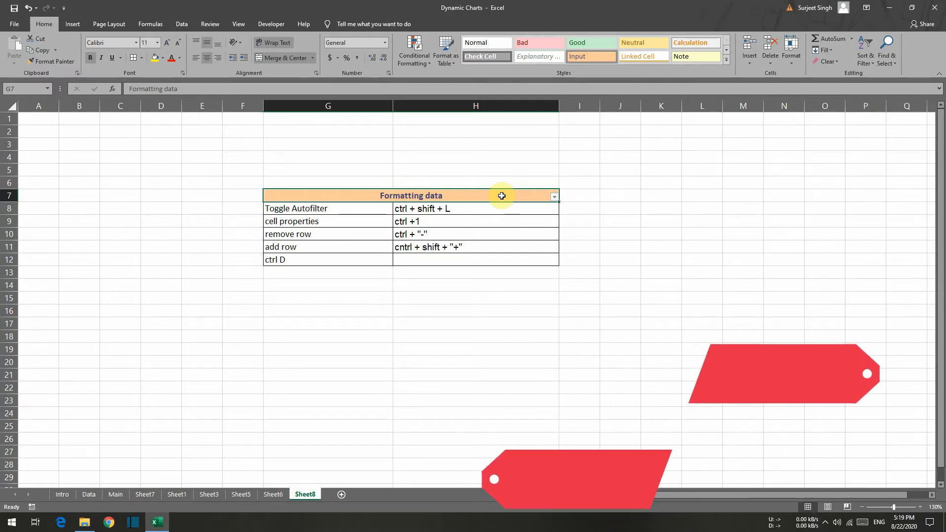
{"action": "key", "text": "ctrl+shift+l"}
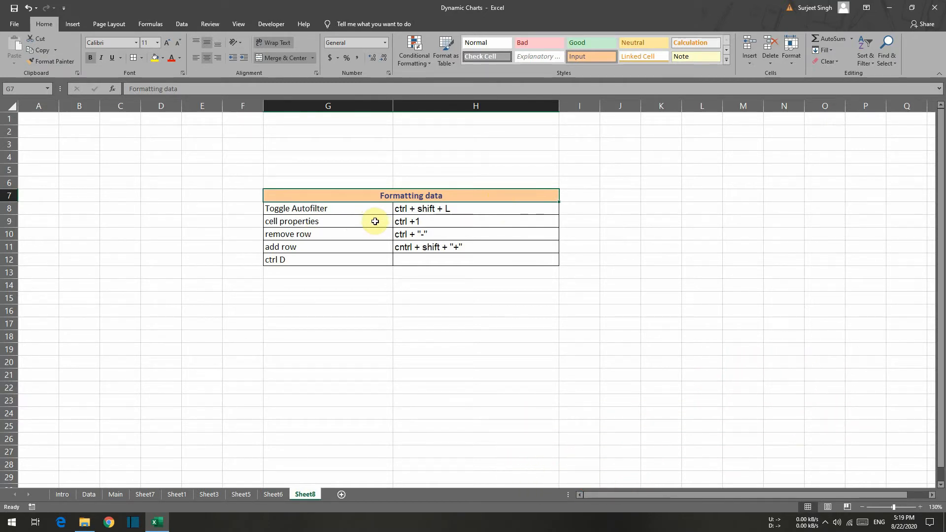
- Examine the alignment, font, border, fill, protection and number settings in Format Cells for H9, and close it without changes
{"action": "left_click", "coordinate": [458, 221]}
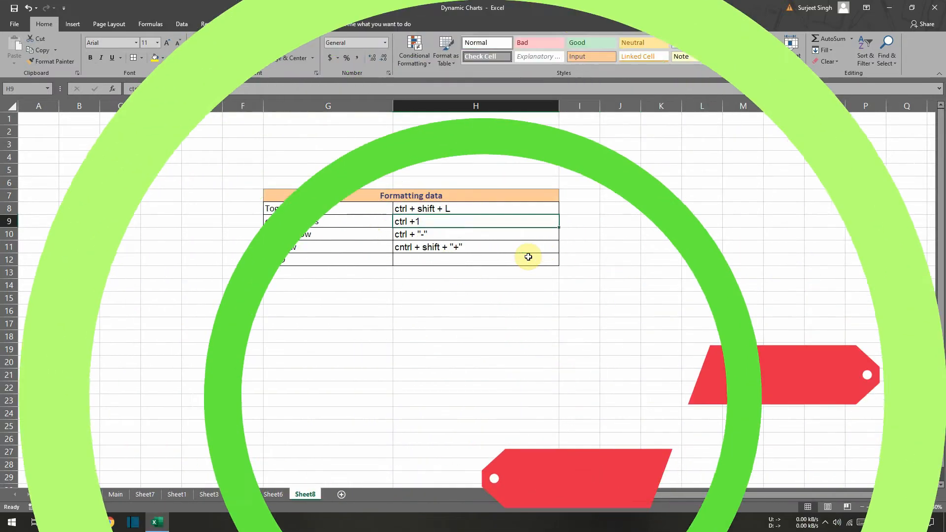
{"action": "key", "text": "ctrl+1"}
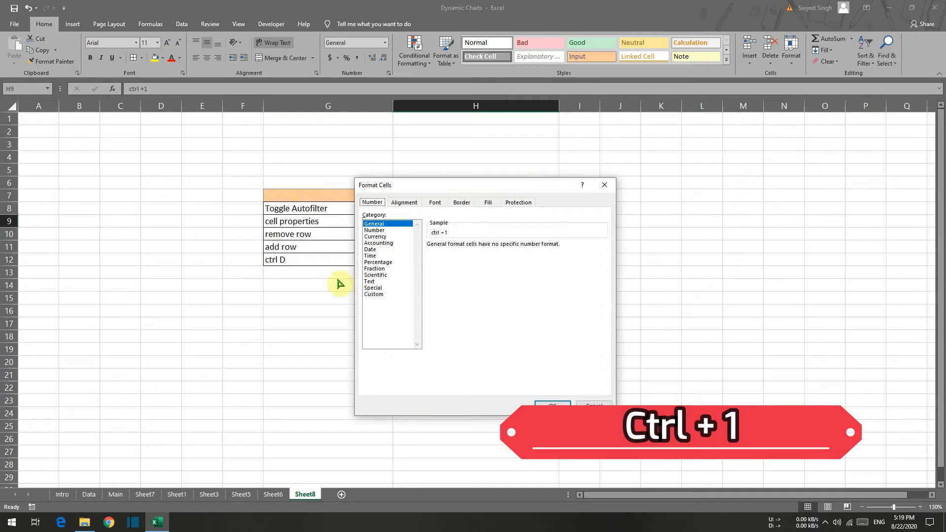
{"action": "left_click", "coordinate": [405, 202]}
{"action": "left_click", "coordinate": [440, 204]}
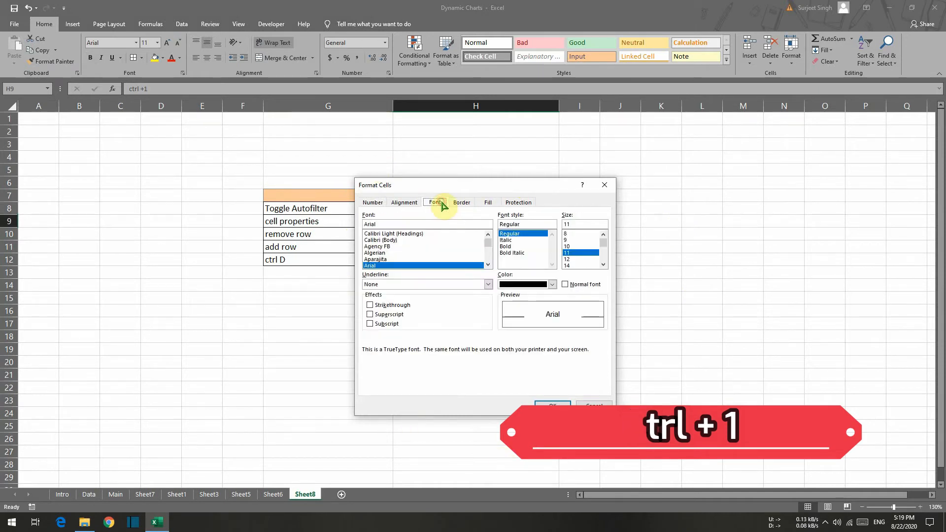
{"action": "left_click", "coordinate": [462, 203]}
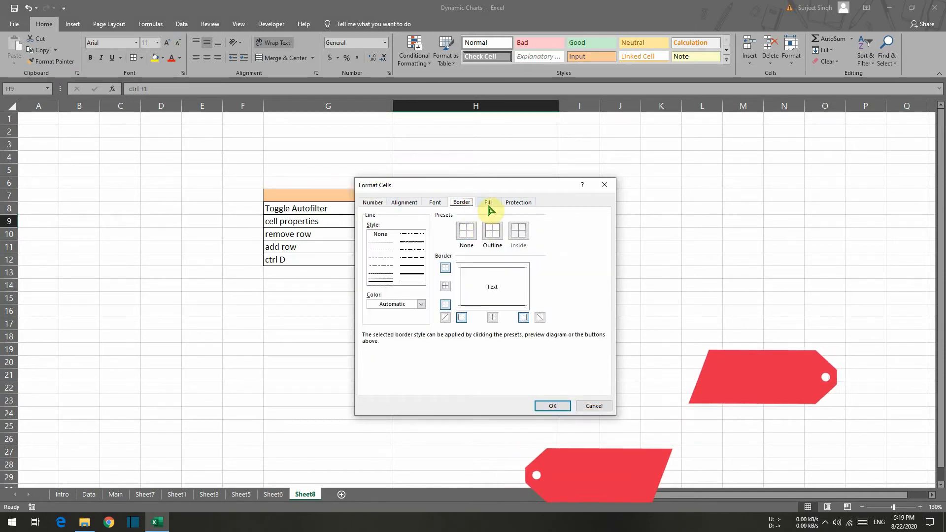
{"action": "left_click", "coordinate": [489, 204]}
{"action": "left_click", "coordinate": [520, 202]}
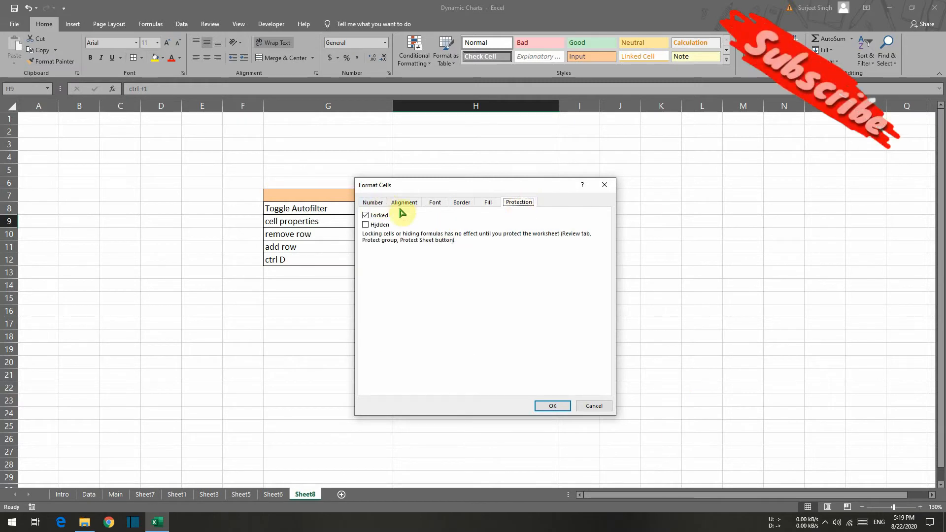
{"action": "left_click", "coordinate": [373, 203]}
{"action": "left_click", "coordinate": [521, 202]}
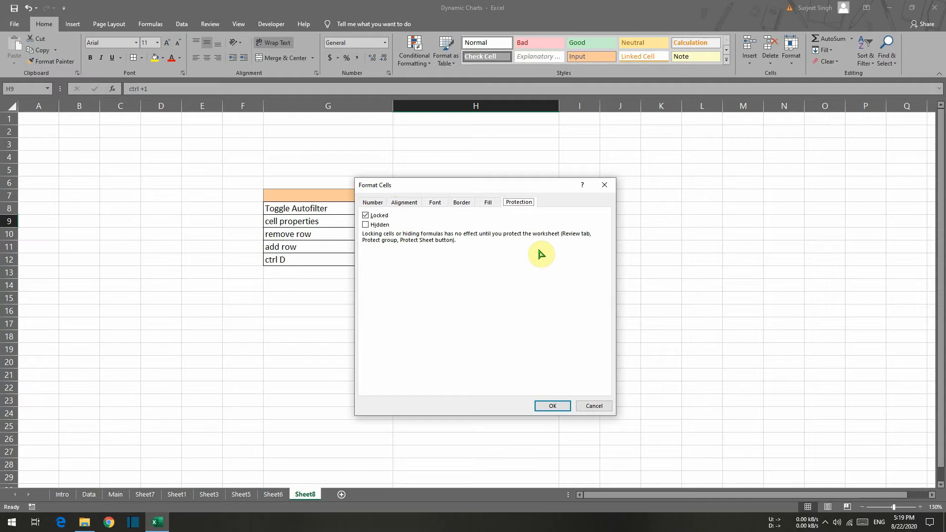
{"action": "left_click", "coordinate": [373, 202]}
{"action": "left_click", "coordinate": [589, 405]}
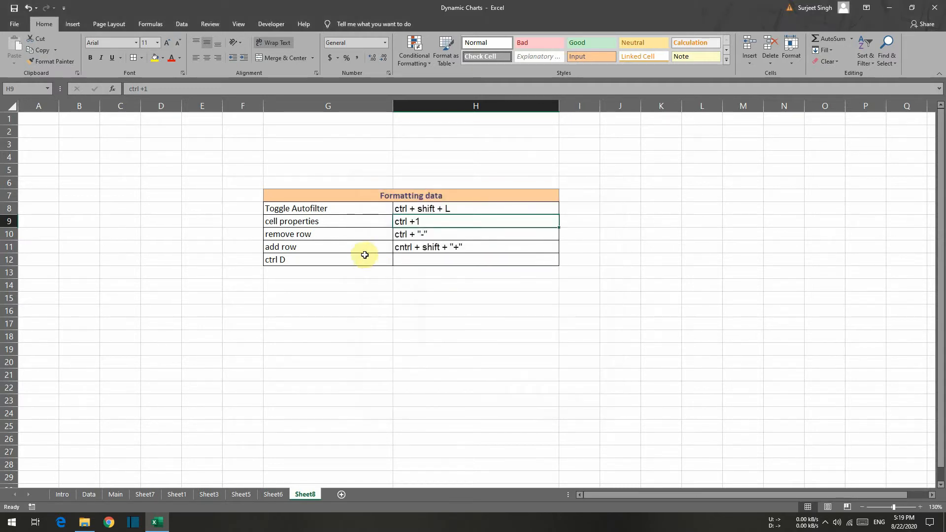
{"action": "left_click", "coordinate": [346, 237]}
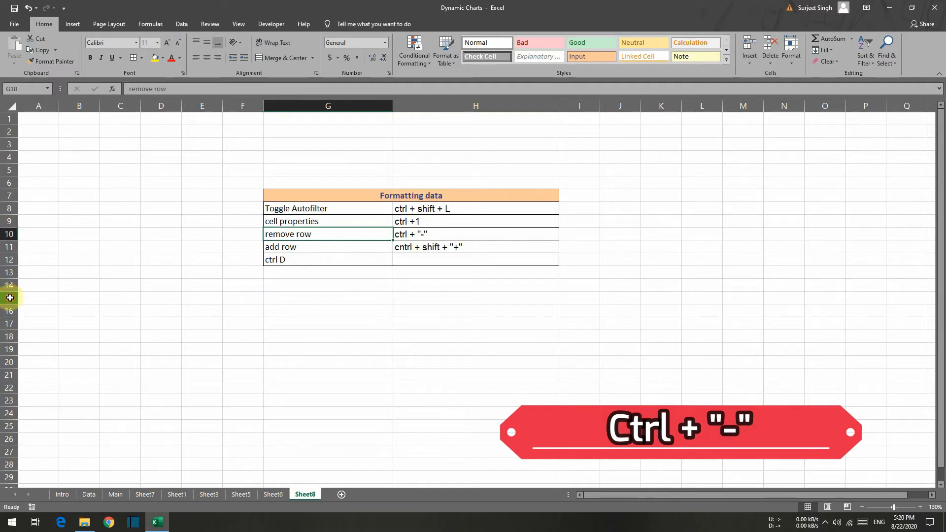
{"action": "left_click", "coordinate": [9, 299]}
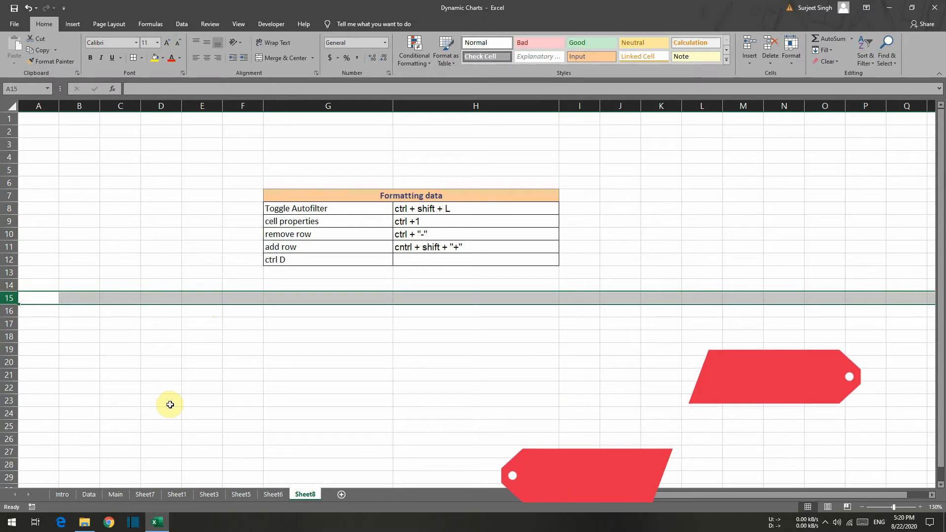
{"action": "left_click", "coordinate": [137, 350]}
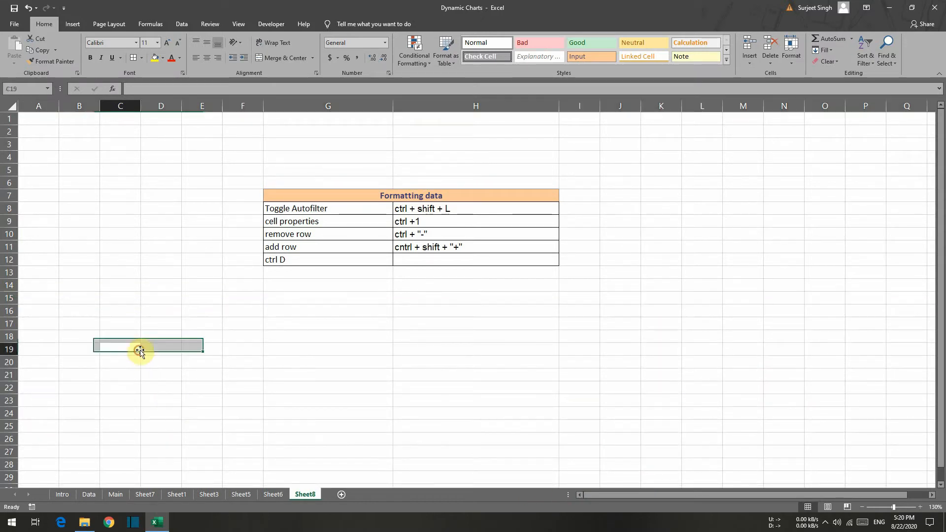
- Enter the sample letter f in cells A15, B15, D15 and G15 below the table
{"action": "left_click", "coordinate": [46, 301]}
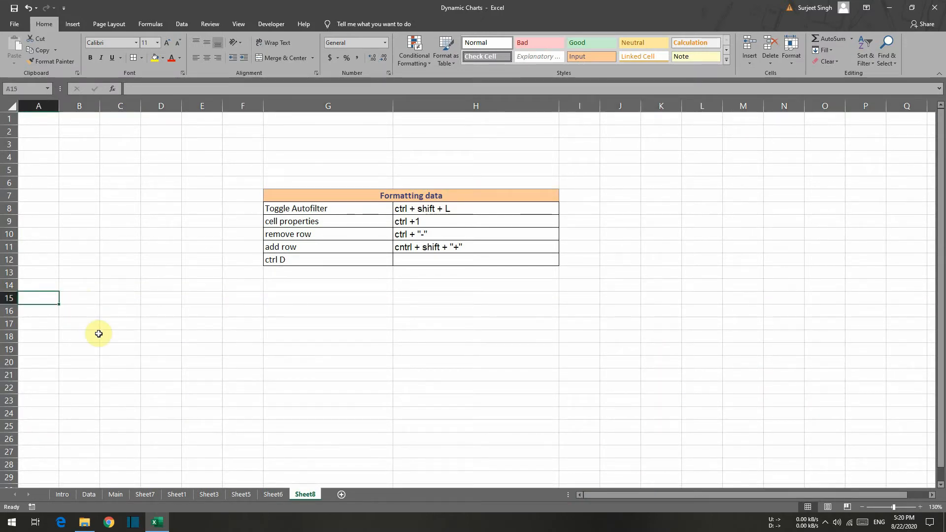
{"action": "type", "text": "f"}
{"action": "key", "text": "Tab"}
{"action": "type", "text": "f"}
{"action": "key", "text": "Tab"}
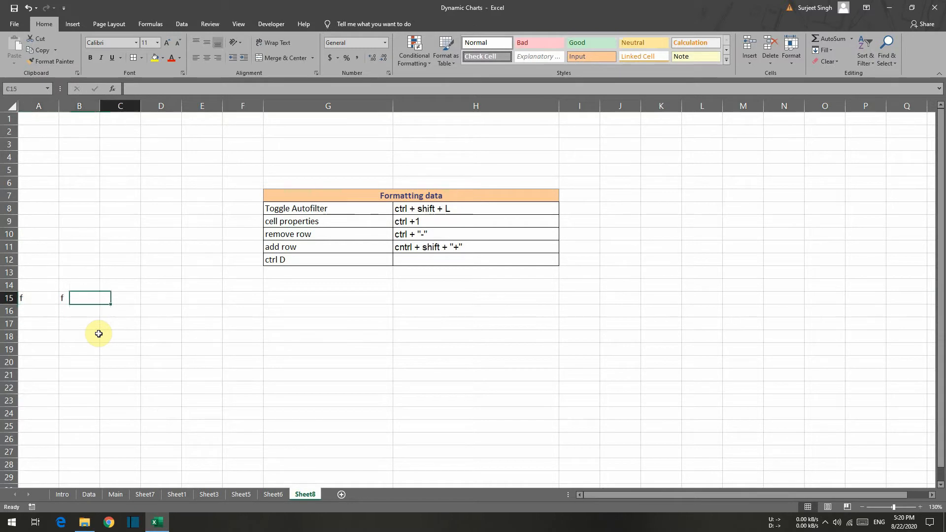
{"action": "key", "text": "Tab"}
{"action": "type", "text": "f"}
{"action": "key", "text": "Tab"}
{"action": "key", "text": "Tab"}
{"action": "key", "text": "Tab"}
{"action": "type", "text": "f"}
{"action": "key", "text": "Tab"}
{"action": "key", "text": "shift+Tab"}
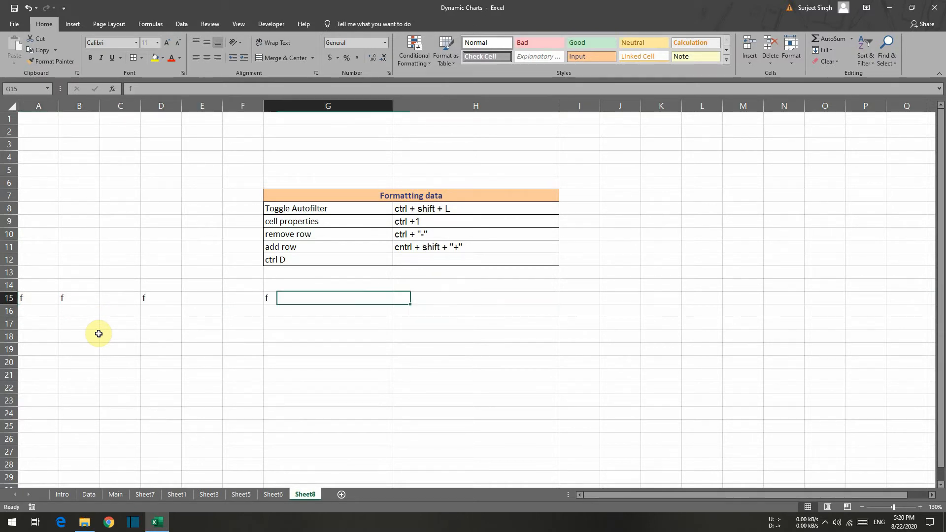
- Select the range A15:G15 and give it a yellow fill
{"action": "key", "text": "ctrl+Left"}
{"action": "key", "text": "ctrl+Left"}
{"action": "key", "text": "ctrl+Left"}
{"action": "key", "text": "shift+Right"}
{"action": "key", "text": "ctrl+shift+Down"}
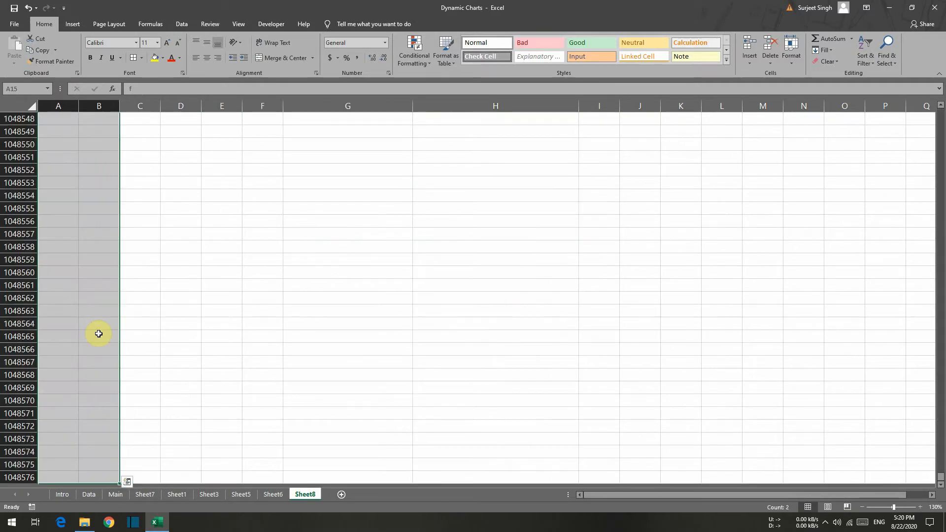
{"action": "key", "text": "Up"}
{"action": "key", "text": "Up"}
{"action": "key", "text": "Down"}
{"action": "key", "text": "Down"}
{"action": "key", "text": "ctrl+shift+Right"}
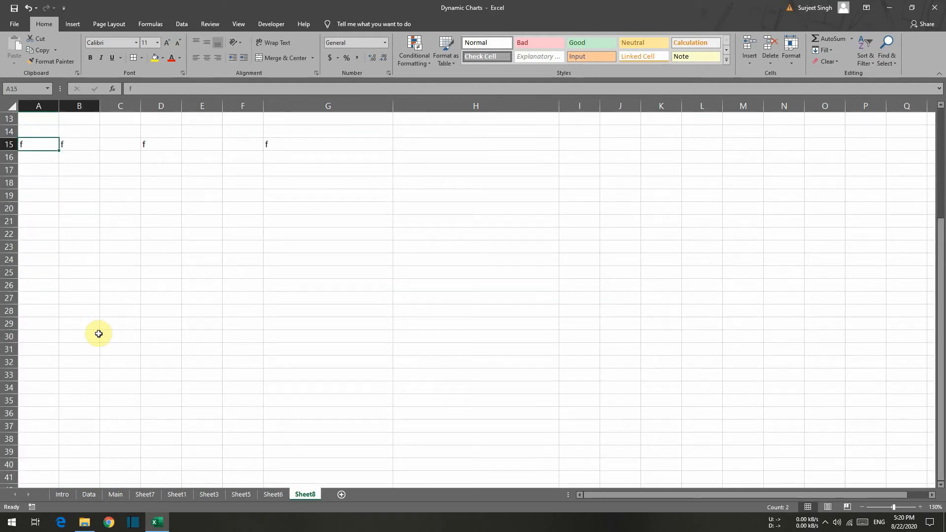
{"action": "key", "text": "ctrl+shift+Right"}
{"action": "key", "text": "ctrl+shift+Right"}
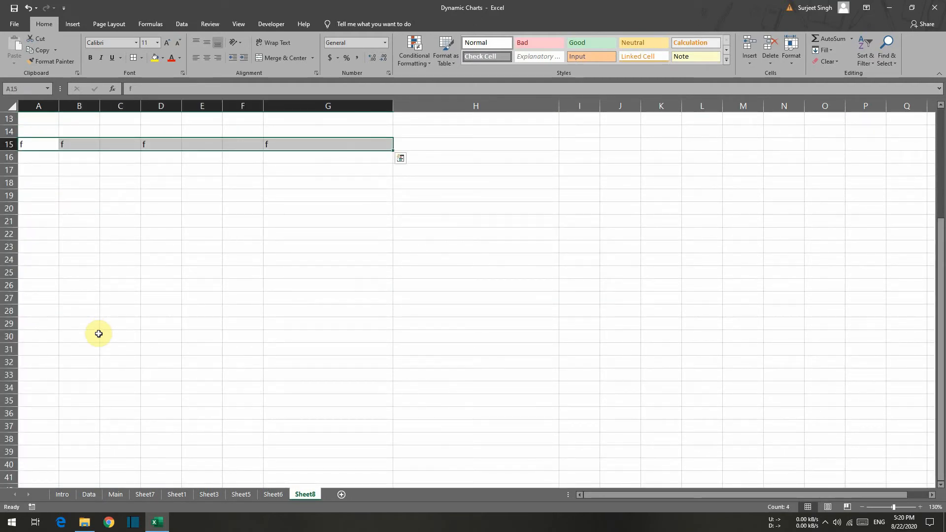
{"action": "scroll", "coordinate": [99, 334], "scroll_direction": "up", "scroll_amount": 4}
{"action": "left_click", "coordinate": [154, 58]}
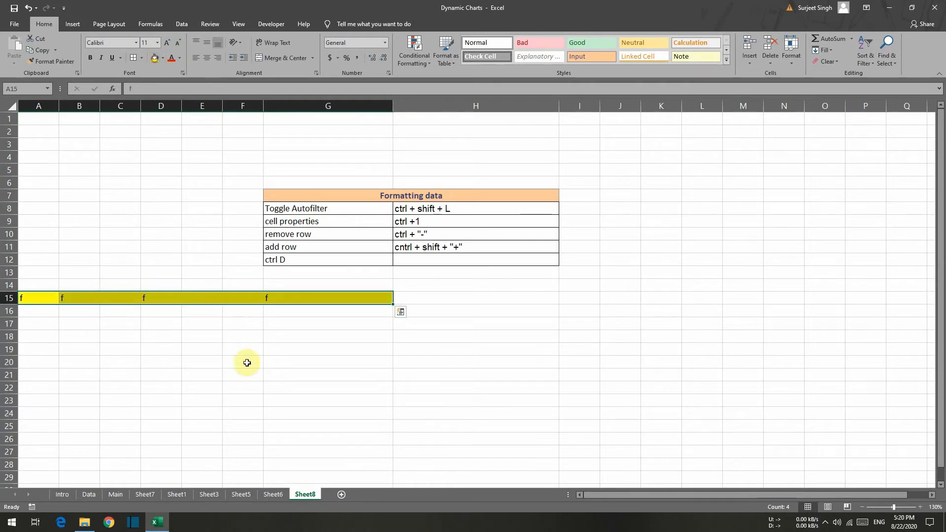
{"action": "left_click", "coordinate": [245, 353]}
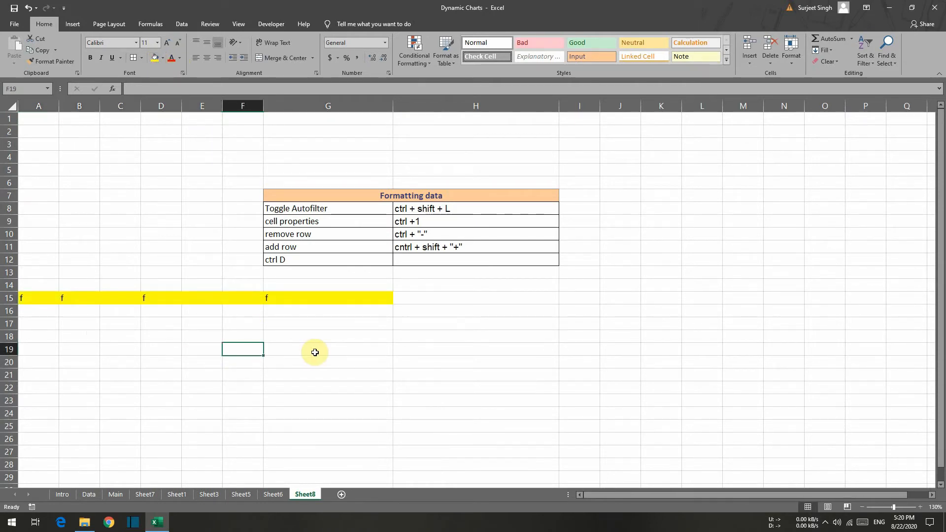
- Delete the entire row 15 containing the yellow sample entries
{"action": "left_click", "coordinate": [10, 298]}
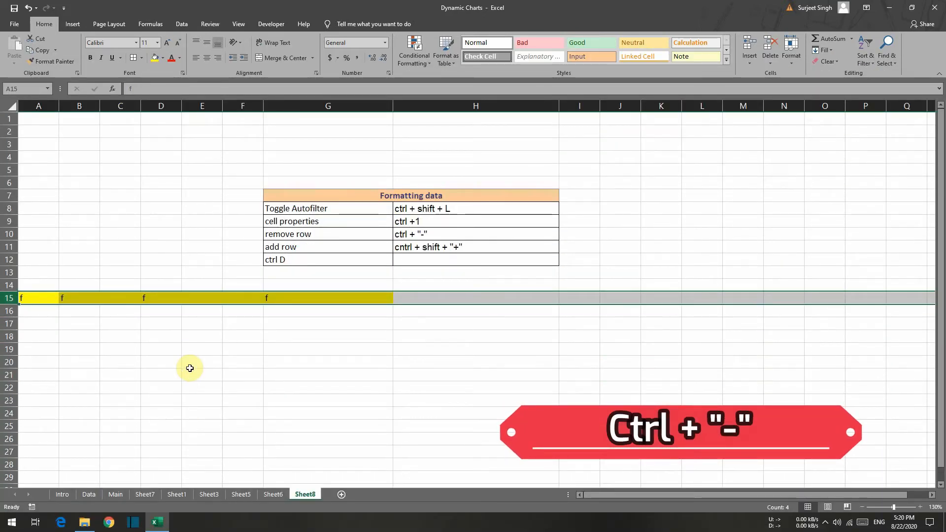
{"action": "key", "text": "ctrl+minus"}
{"action": "left_click", "coordinate": [187, 350]}
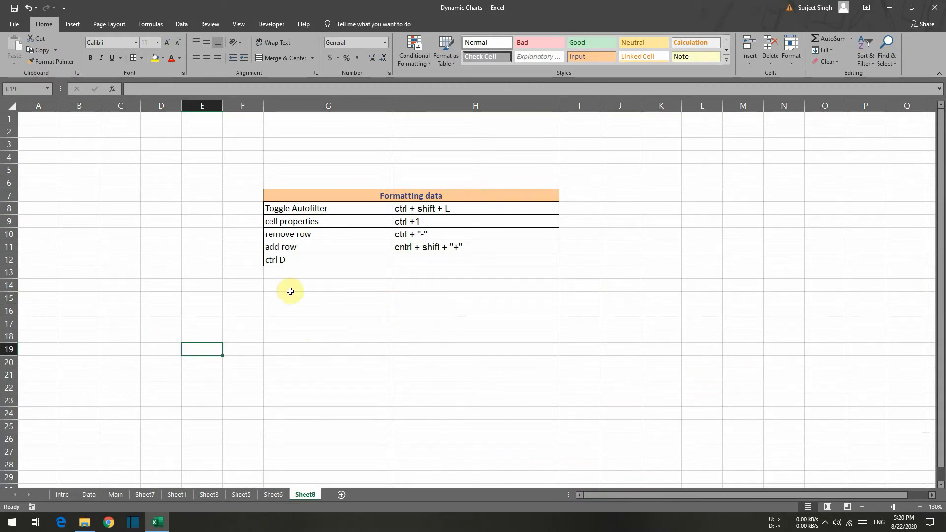
- Insert one blank row above the "add row" entry in row 11
{"action": "left_click", "coordinate": [10, 248]}
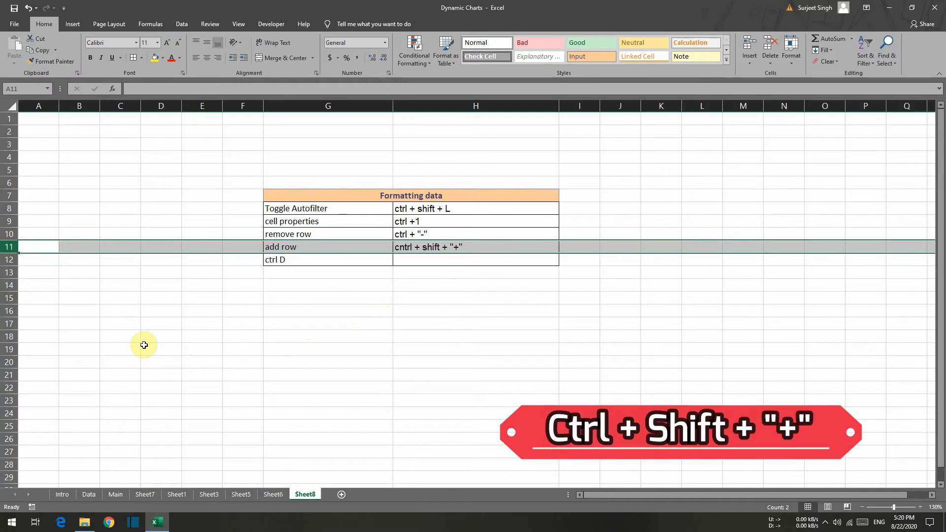
{"action": "key", "text": "ctrl+shift+plus"}
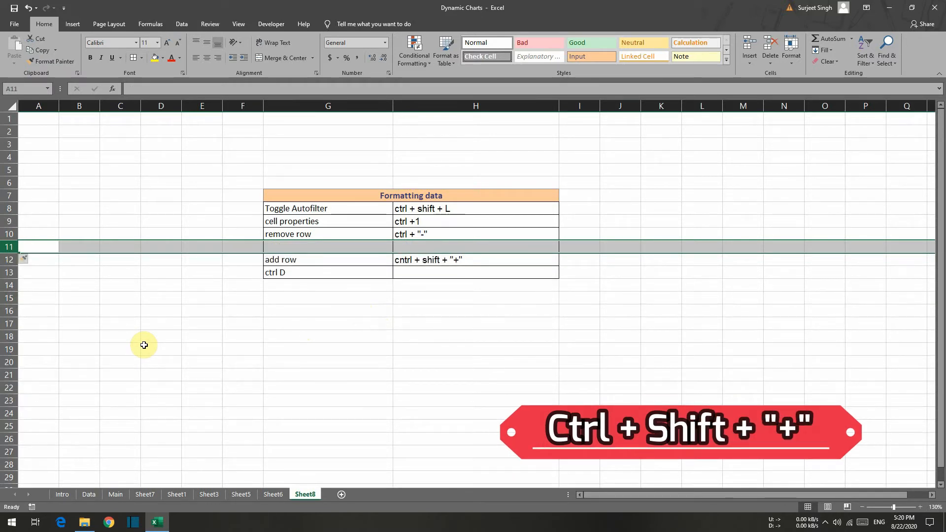
{"action": "left_click", "coordinate": [305, 310]}
{"action": "left_click", "coordinate": [289, 250]}
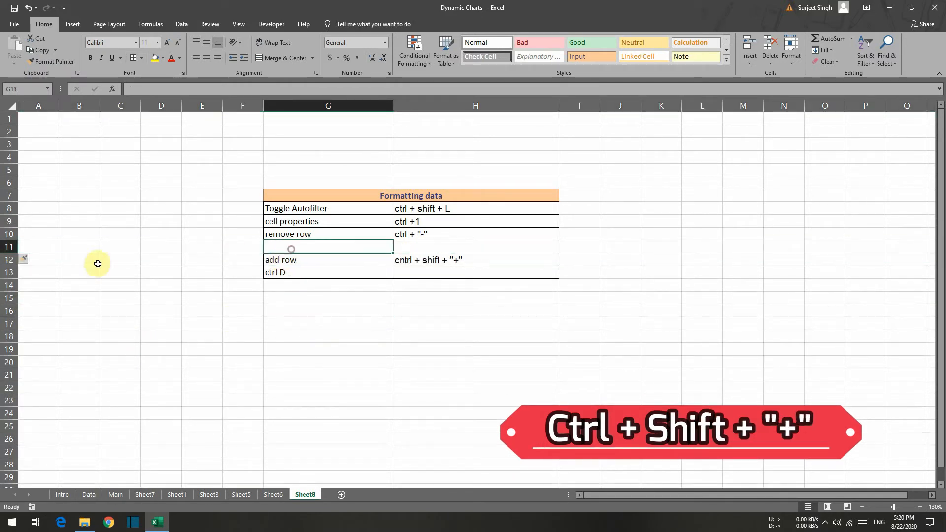
- Select rows 11 through 16 and insert six blank rows above them in one go
{"action": "left_click", "coordinate": [5, 247]}
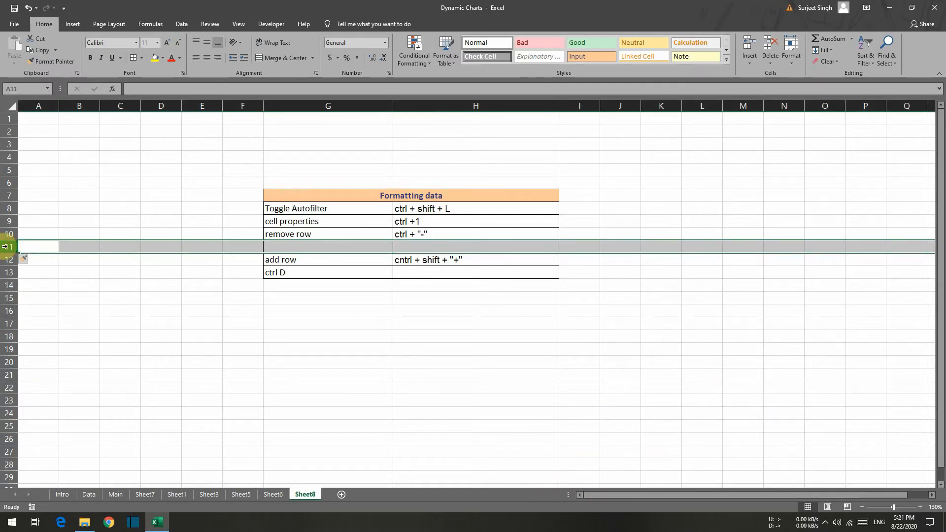
{"action": "left_click_drag", "start_coordinate": [5, 247], "coordinate": [6, 276]}
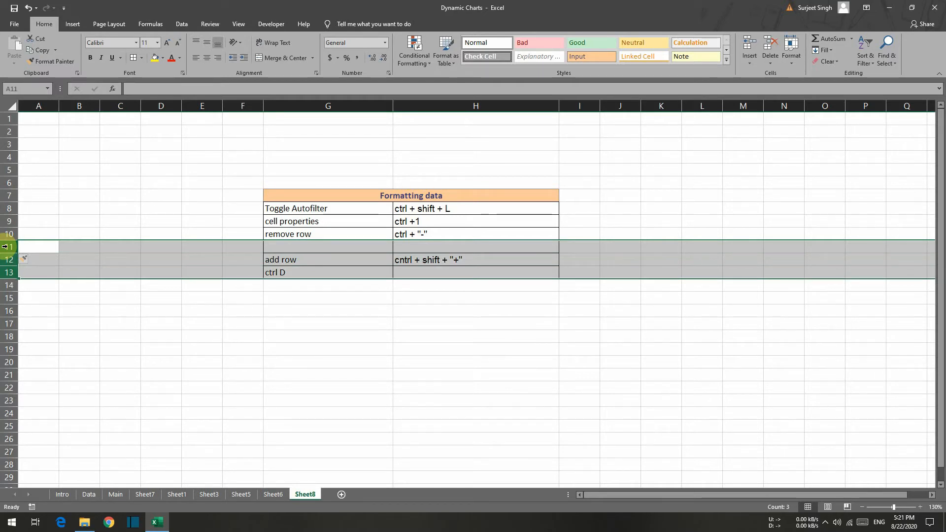
{"action": "mouse_move", "coordinate": [6, 276]}
{"action": "left_mouse_down"}
{"action": "mouse_move", "coordinate": [6, 314]}
{"action": "mouse_move", "coordinate": [6, 291]}
{"action": "left_mouse_up"}
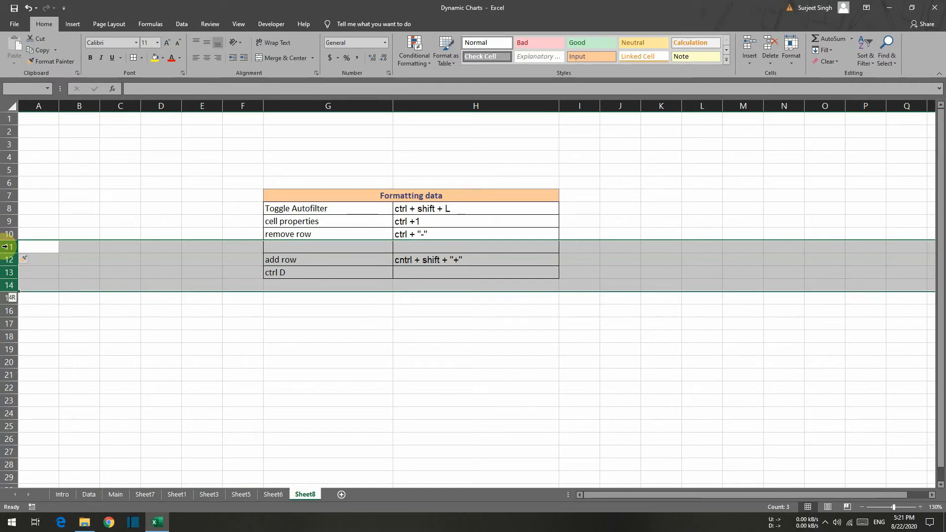
{"action": "key", "text": "shift+Down"}
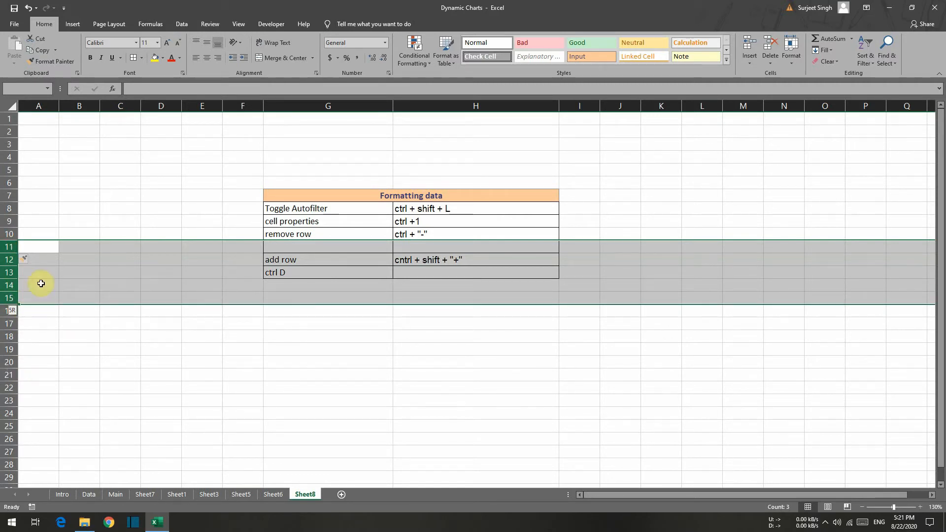
{"action": "key", "text": "shift+Down"}
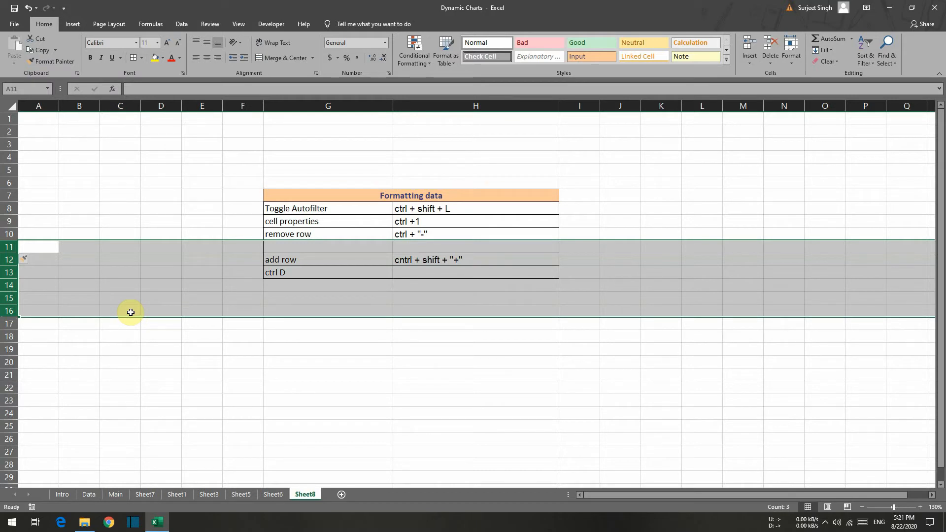
{"action": "key", "text": "ctrl+shift+plus"}
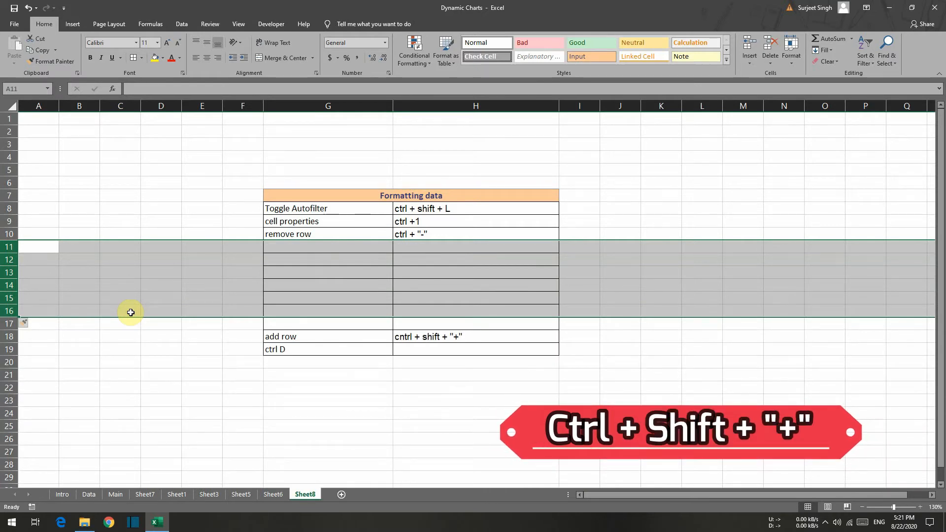
{"action": "left_click_drag", "start_coordinate": [291, 389], "coordinate": [248, 387]}
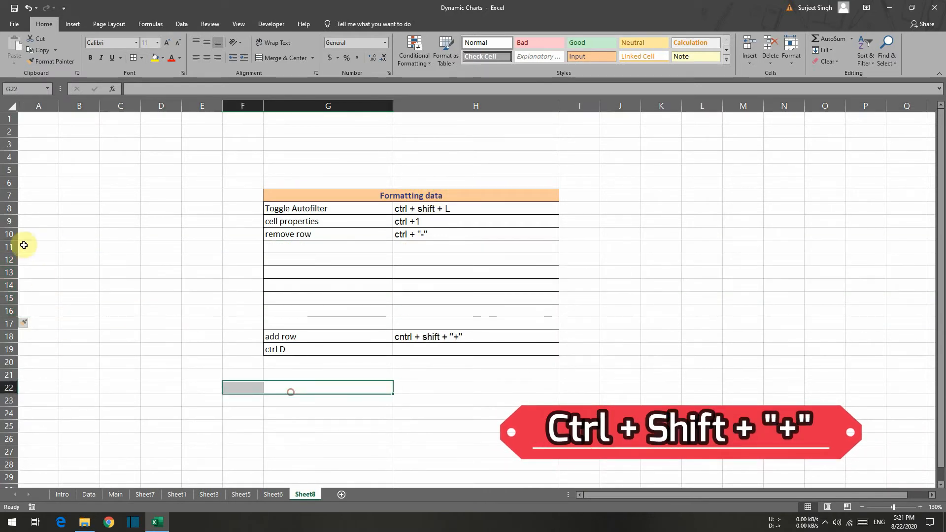
- Delete the seven blank rows between "remove row" and "add row", one at a time starting at row 11
{"action": "left_click", "coordinate": [7, 248]}
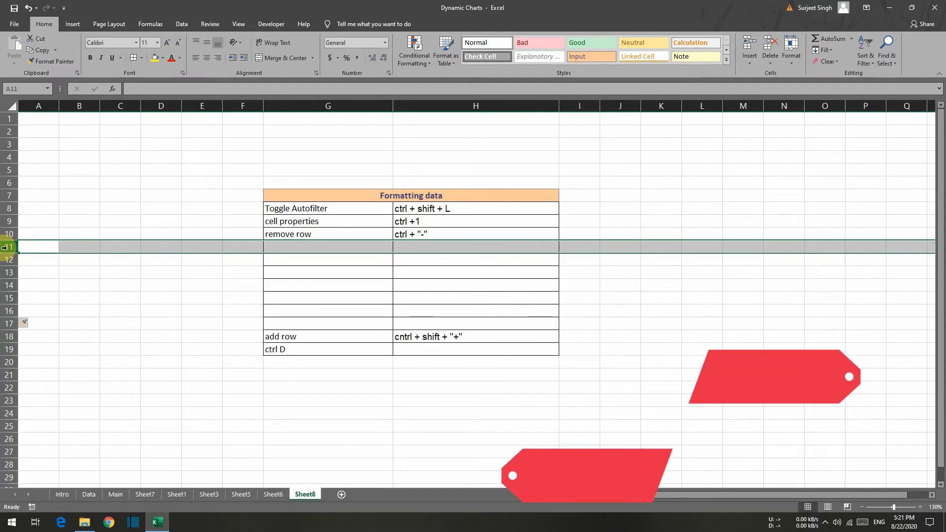
{"action": "key", "text": "ctrl+minus"}
{"action": "key", "text": "ctrl+minus"}
{"action": "key", "text": "ctrl+minus"}
{"action": "key", "text": "ctrl+minus"}
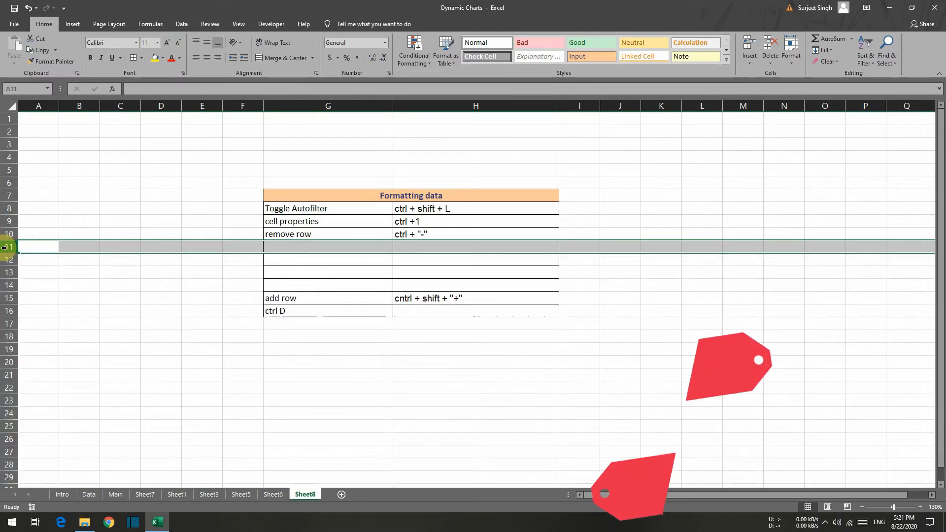
{"action": "key", "text": "ctrl+minus"}
{"action": "key", "text": "ctrl+minus"}
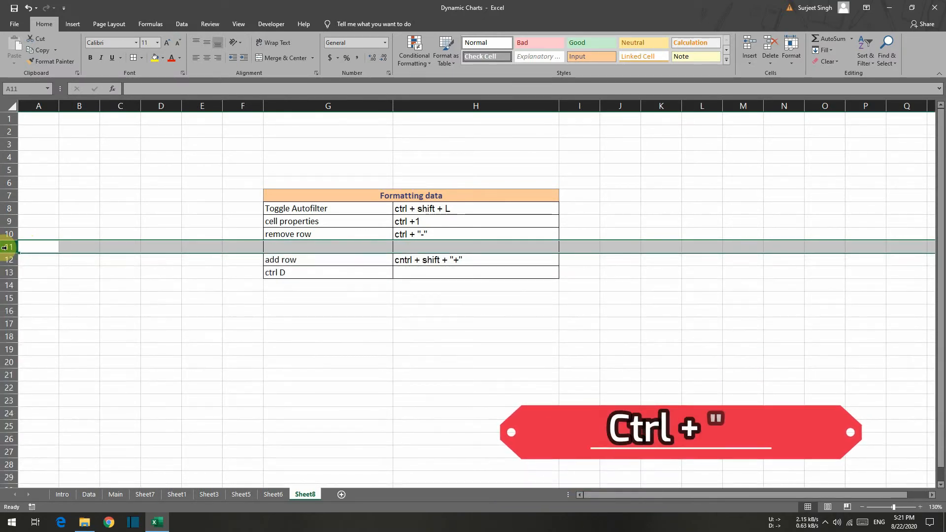
{"action": "key", "text": "ctrl+minus"}
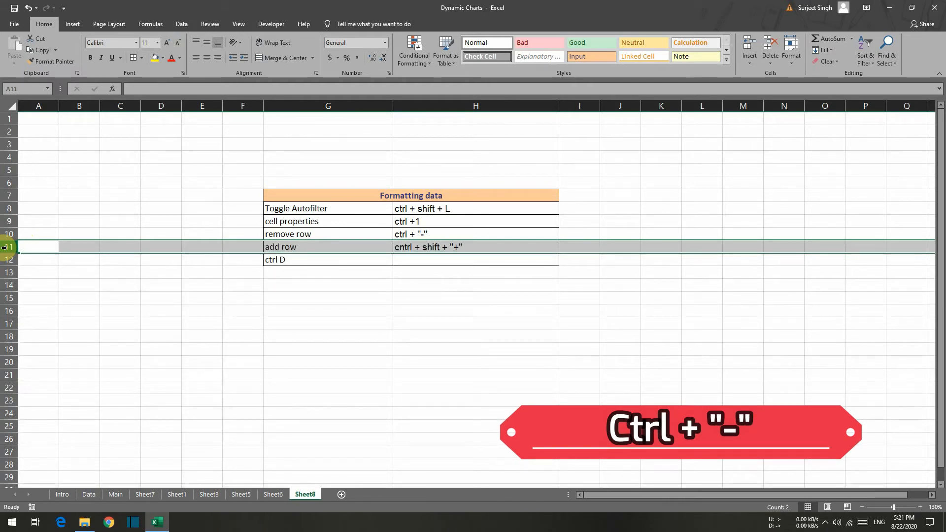
{"action": "left_click", "coordinate": [342, 323]}
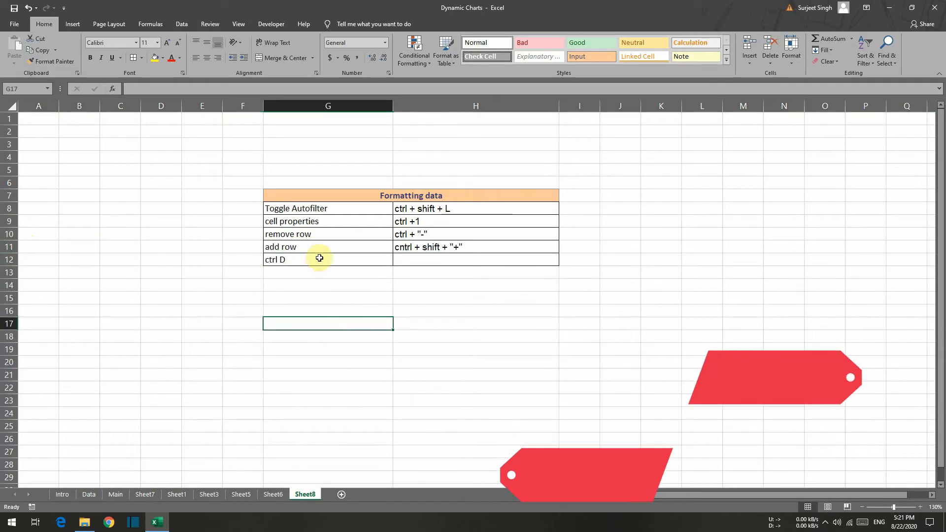
- Fill H12 and H13, one after the other, with the contents of the cell directly above using Fill Down
{"action": "left_click", "coordinate": [320, 258]}
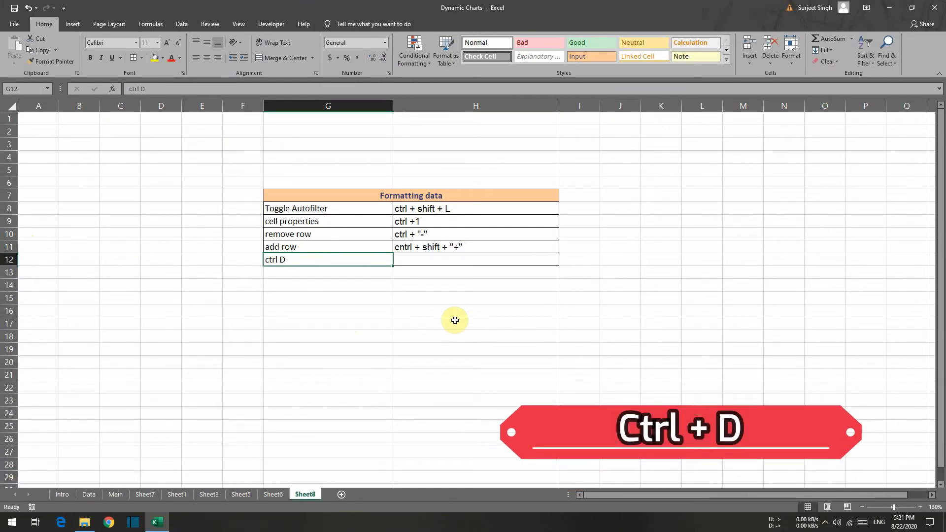
{"action": "key", "text": "Right"}
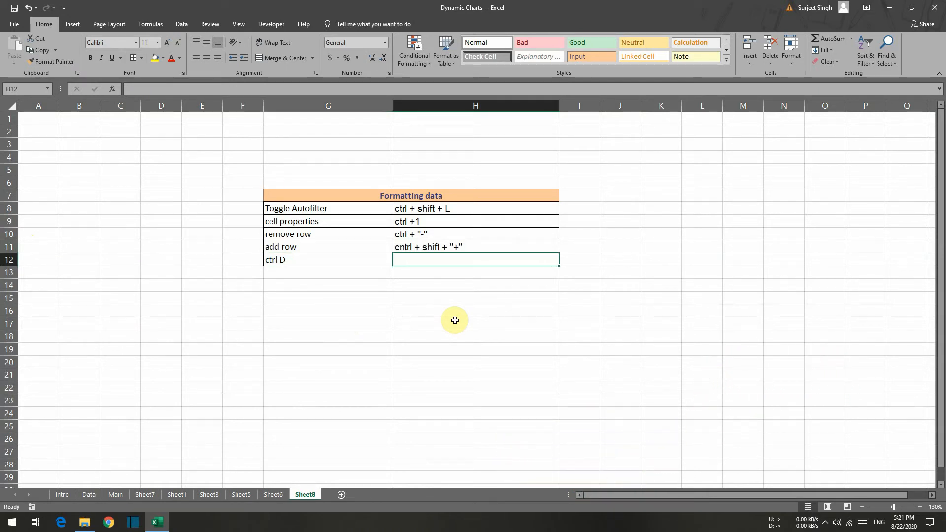
{"action": "key", "text": "ctrl+d"}
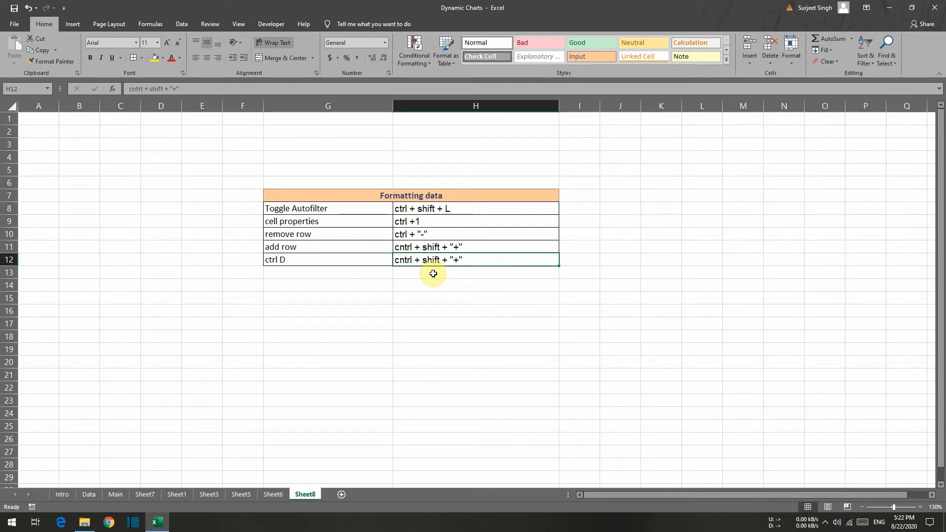
{"action": "key", "text": "Down"}
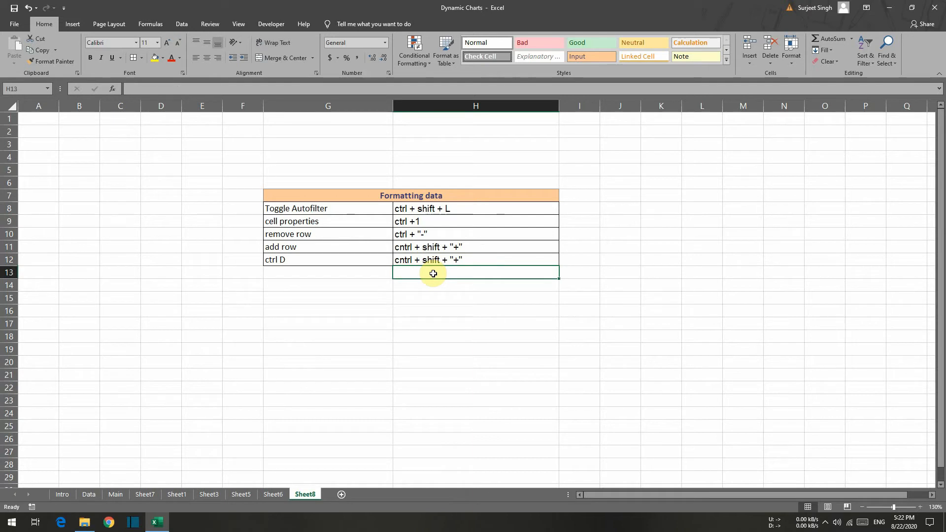
{"action": "key", "text": "ctrl+d"}
- Select H13:H19 and fill the contents of H13 down through the whole range
{"action": "key", "text": "Down"}
{"action": "key", "text": "Down"}
{"action": "key", "text": "Down"}
{"action": "key", "text": "Down"}
{"action": "key", "text": "Down"}
{"action": "key", "text": "Down"}
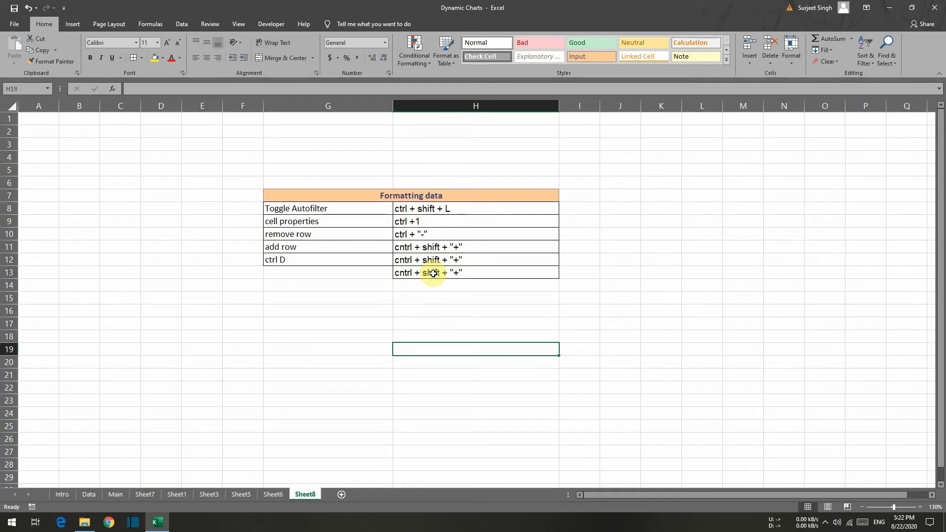
{"action": "key", "text": "shift+Up"}
{"action": "key", "text": "shift+Up"}
{"action": "key", "text": "shift+Up"}
{"action": "key", "text": "shift+Up"}
{"action": "key", "text": "shift+Up"}
{"action": "key", "text": "shift+Up"}
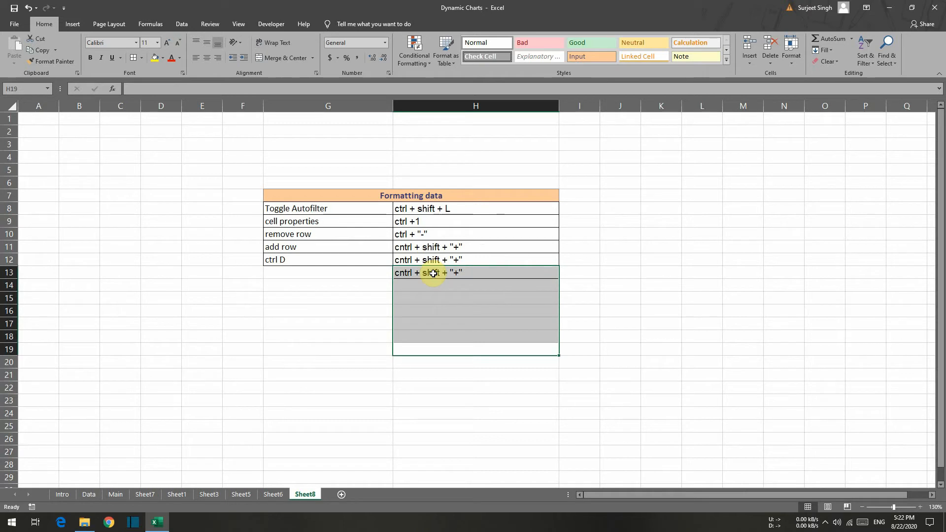
{"action": "key", "text": "ctrl+d"}
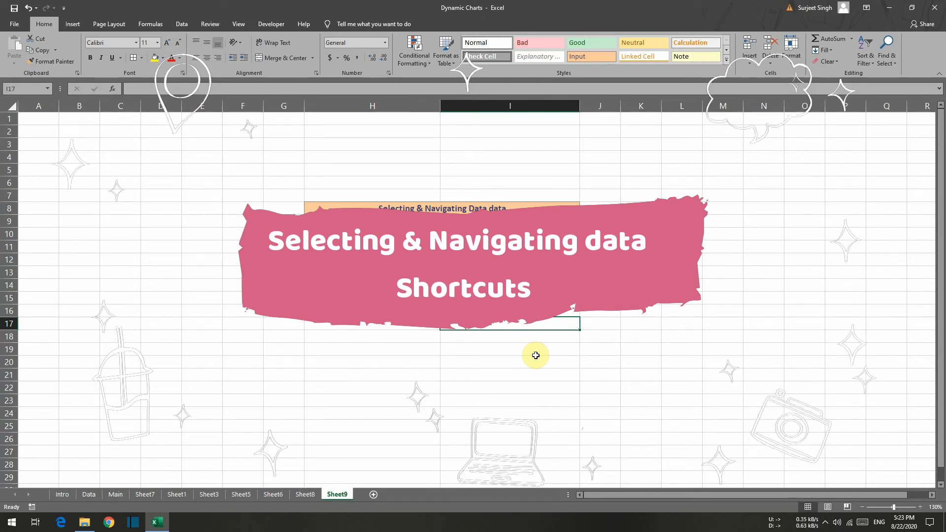
- Select the whole of row 15 from H15, columns G and F in turn, and row 15 again from F15
{"action": "left_click", "coordinate": [324, 298]}
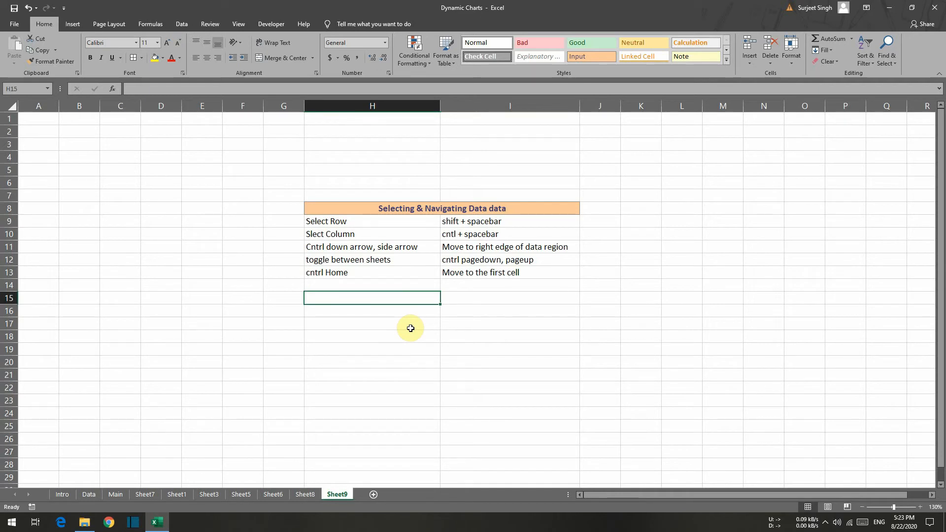
{"action": "key", "text": "shift+space"}
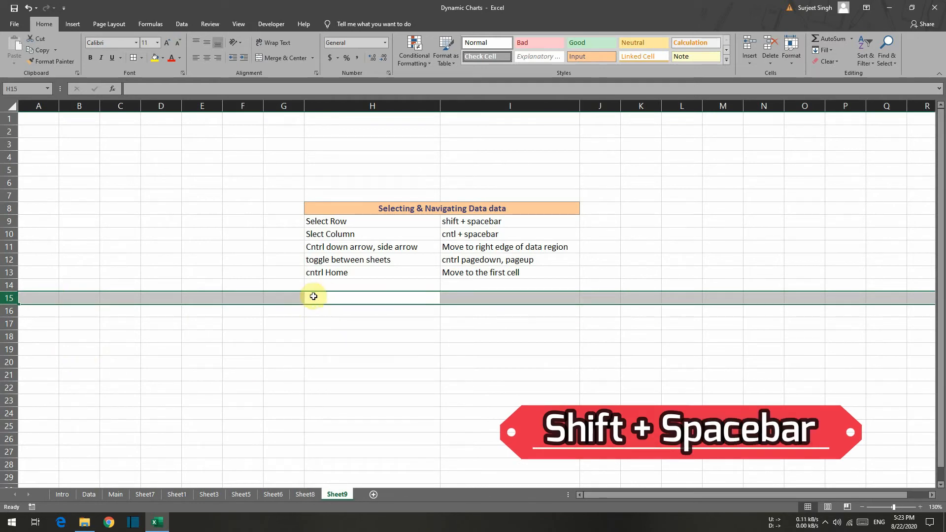
{"action": "left_click", "coordinate": [279, 298]}
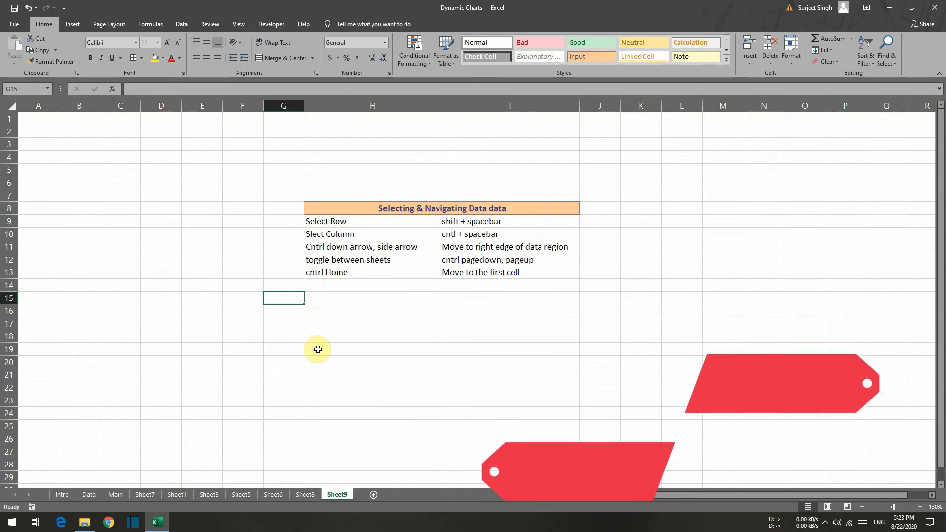
{"action": "key", "text": "ctrl+space"}
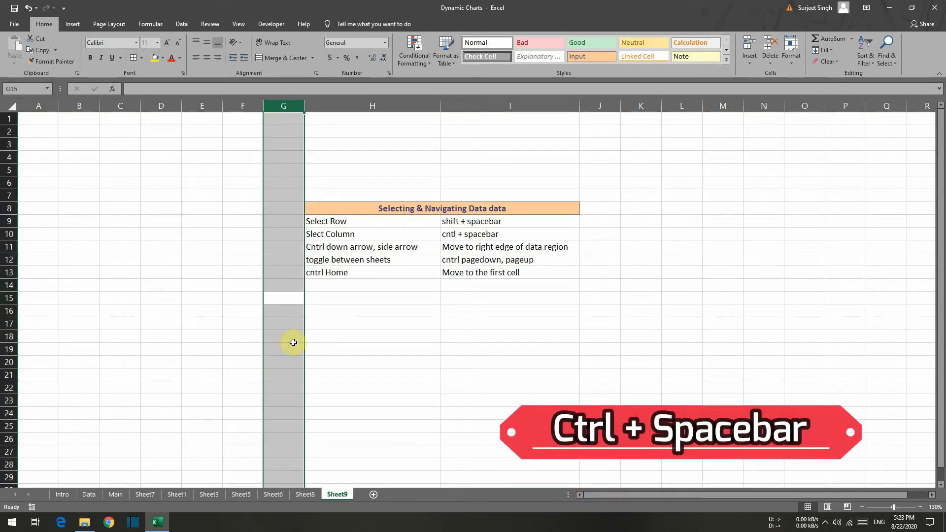
{"action": "left_click", "coordinate": [251, 298]}
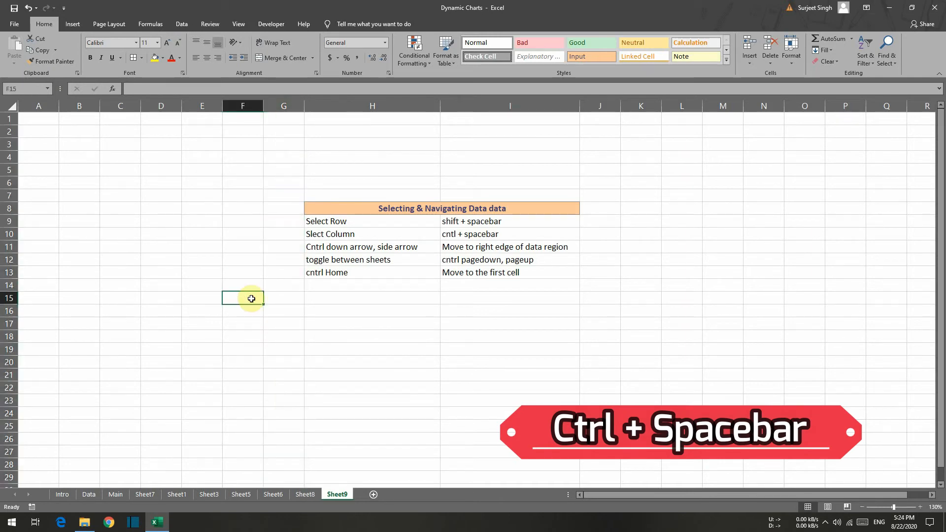
{"action": "key", "text": "ctrl+space"}
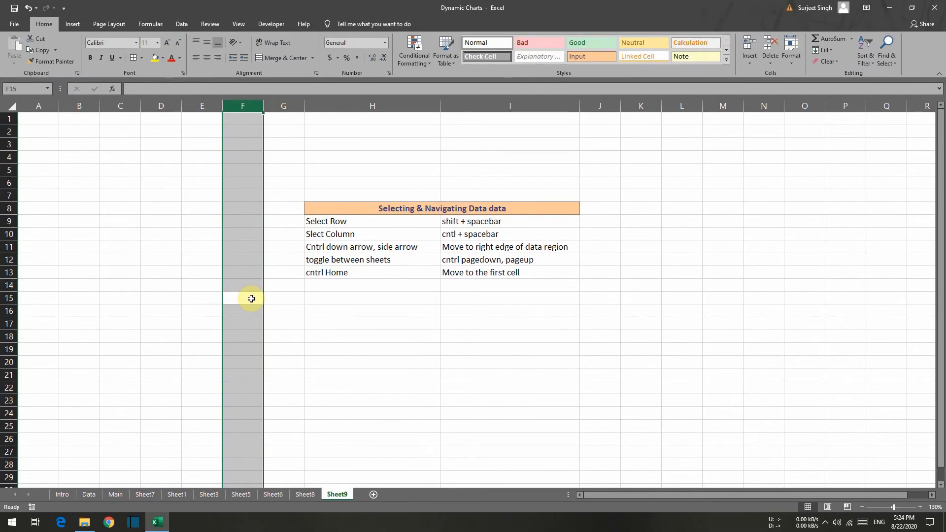
{"action": "key", "text": "shift+space"}
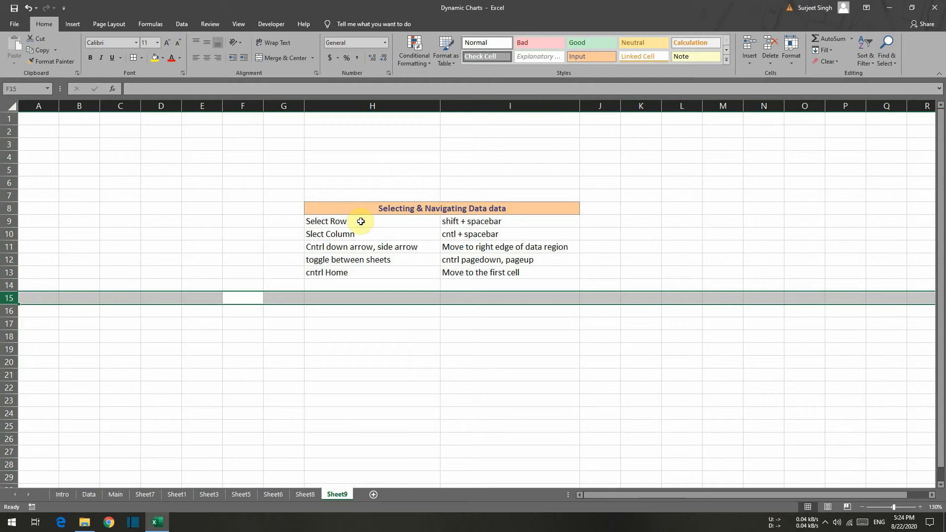
- Go to H9 and jump to the last filled cell below it, then to the edge of the data region in row 13
{"action": "key", "text": "Up"}
{"action": "key", "text": "Right"}
{"action": "key", "text": "Right"}
{"action": "key", "text": "Right"}
{"action": "key", "text": "Right"}
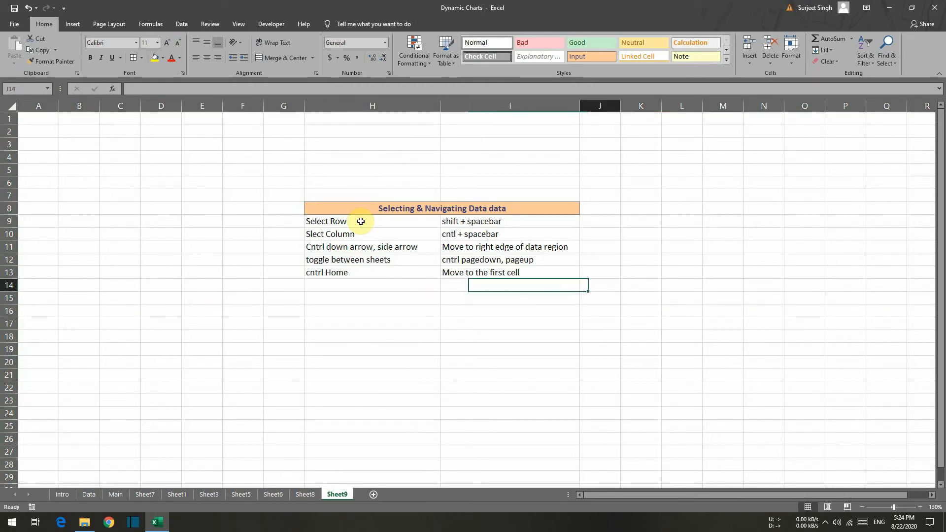
{"action": "key", "text": "Left"}
{"action": "key", "text": "Left"}
{"action": "key", "text": "Left"}
{"action": "key", "text": "Right"}
{"action": "key", "text": "Left"}
{"action": "key", "text": "Right"}
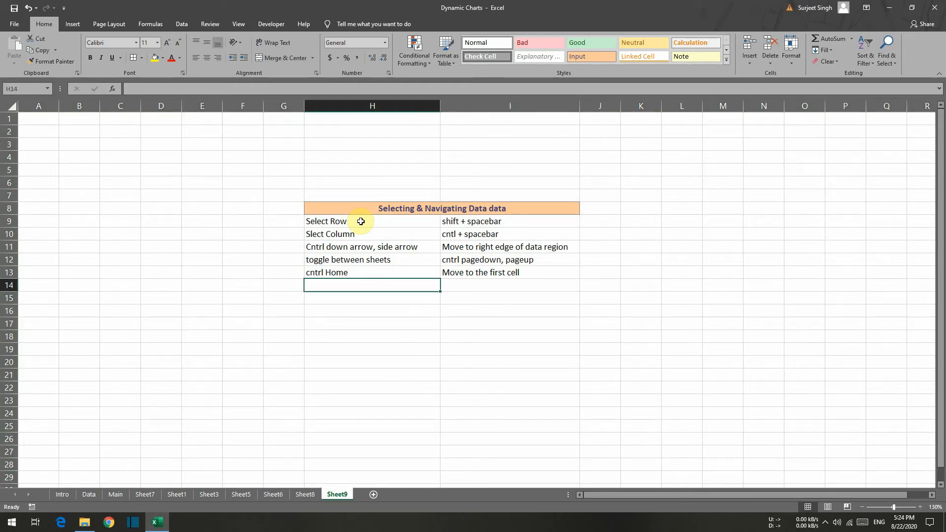
{"action": "key", "text": "Up"}
{"action": "key", "text": "Up"}
{"action": "key", "text": "Up"}
{"action": "key", "text": "Up"}
{"action": "key", "text": "Up"}
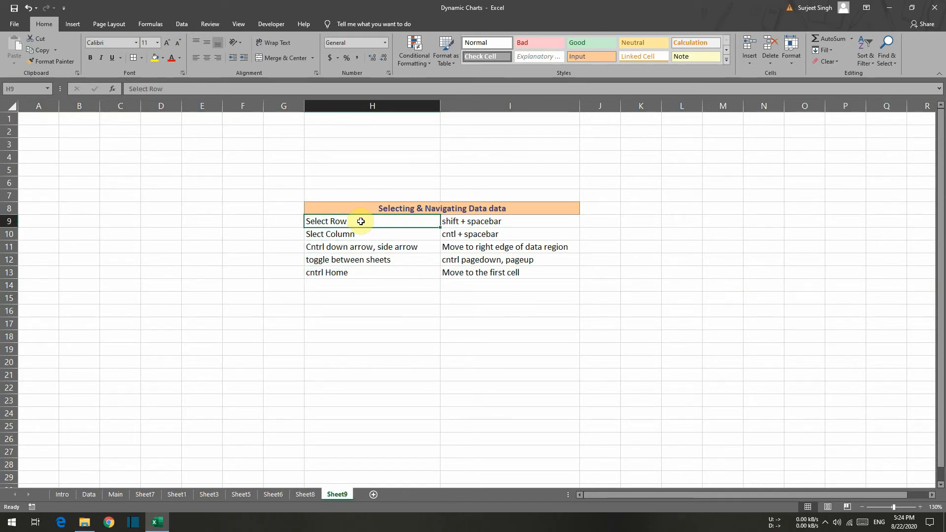
{"action": "key", "text": "ctrl+Down"}
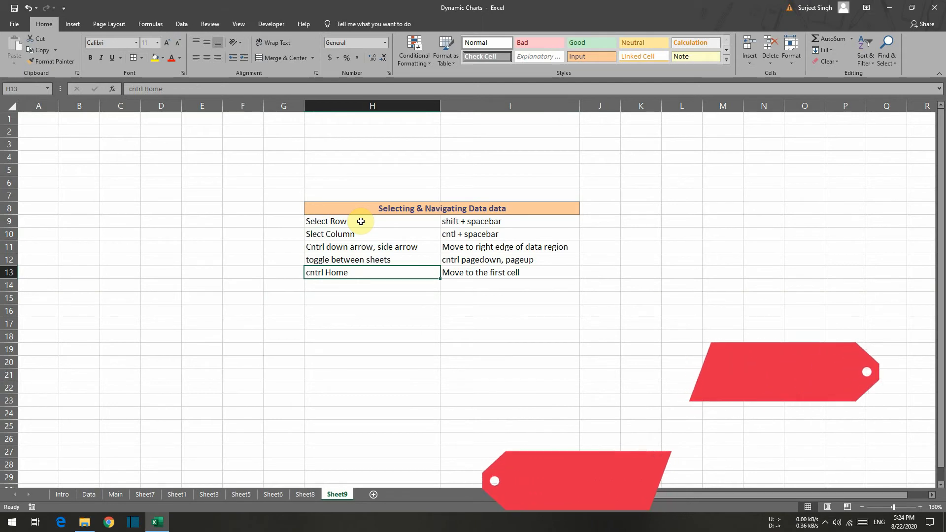
{"action": "key", "text": "ctrl+Right"}
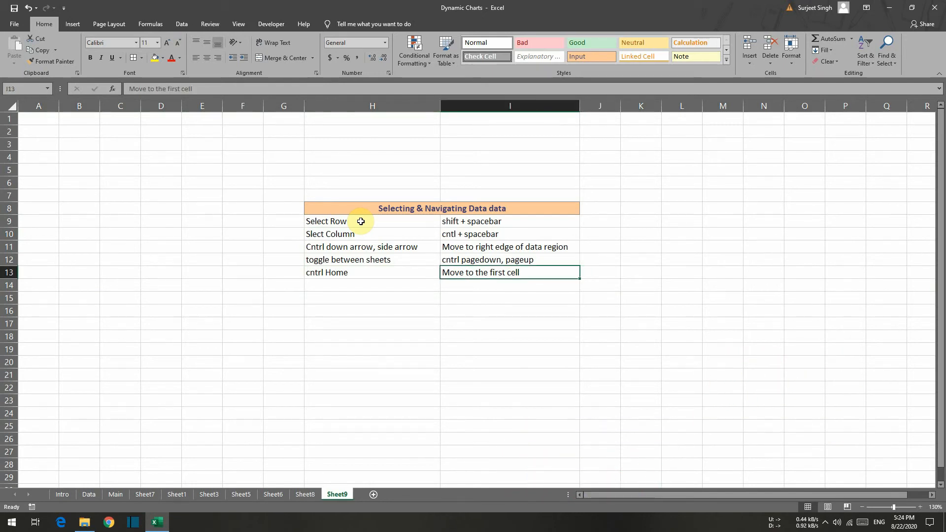
- Copy the contents of I13 into J13, K13 and L13
{"action": "key", "text": "ctrl+c"}
{"action": "key", "text": "Right"}
{"action": "key", "text": "ctrl+v"}
{"action": "key", "text": "ctrl+Right"}
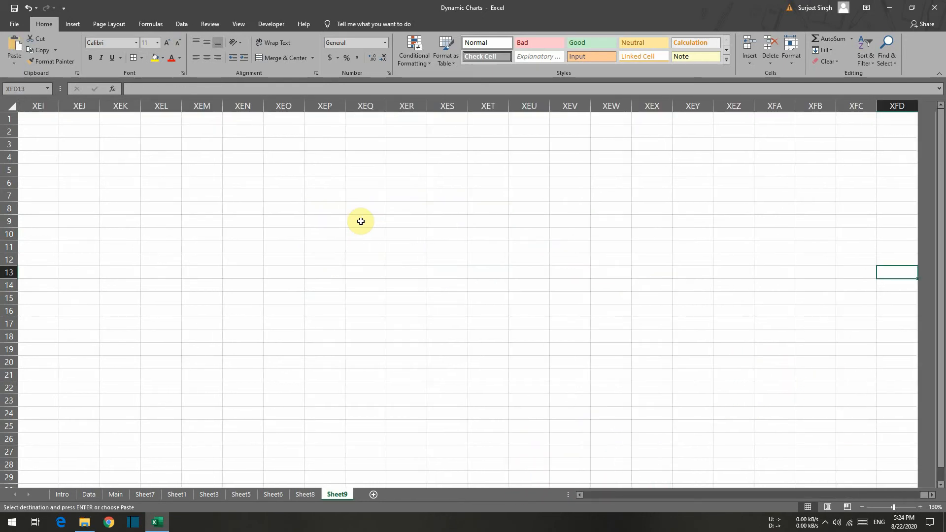
{"action": "key", "text": "ctrl+Left"}
{"action": "key", "text": "Right"}
{"action": "key", "text": "ctrl+v"}
{"action": "key", "text": "Right"}
{"action": "key", "text": "ctrl+v"}
- Jump from H13 across to the last filled cell in row 13 and autofit the width of column L
{"action": "key", "text": "Left"}
{"action": "key", "text": "Left"}
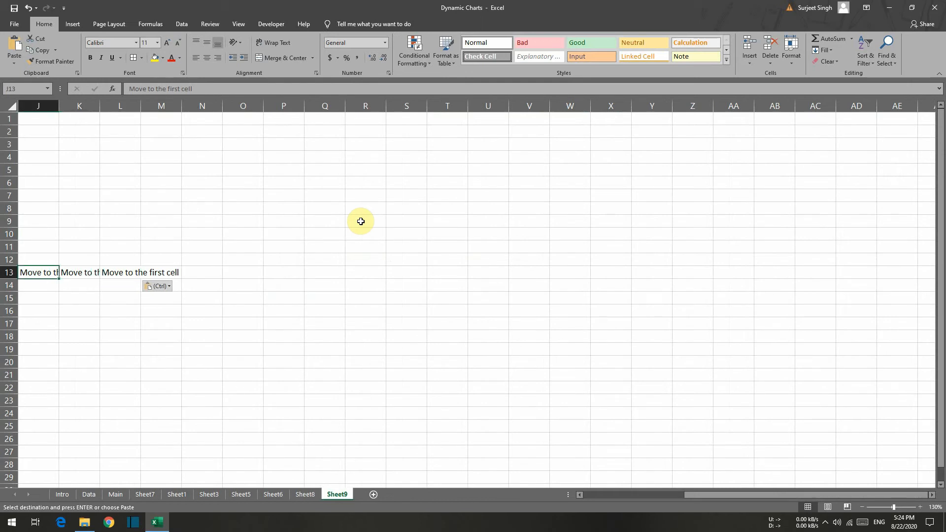
{"action": "key", "text": "Home"}
{"action": "key", "text": "Right"}
{"action": "key", "text": "Right"}
{"action": "key", "text": "Right"}
{"action": "key", "text": "Right"}
{"action": "key", "text": "Right"}
{"action": "key", "text": "Right"}
{"action": "key", "text": "Right"}
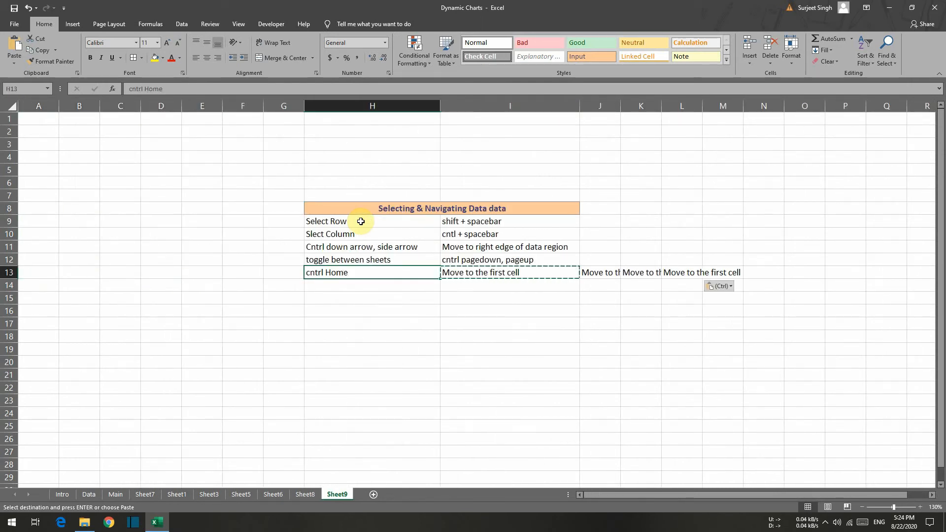
{"action": "key", "text": "ctrl+Right"}
{"action": "key", "text": "ctrl"}
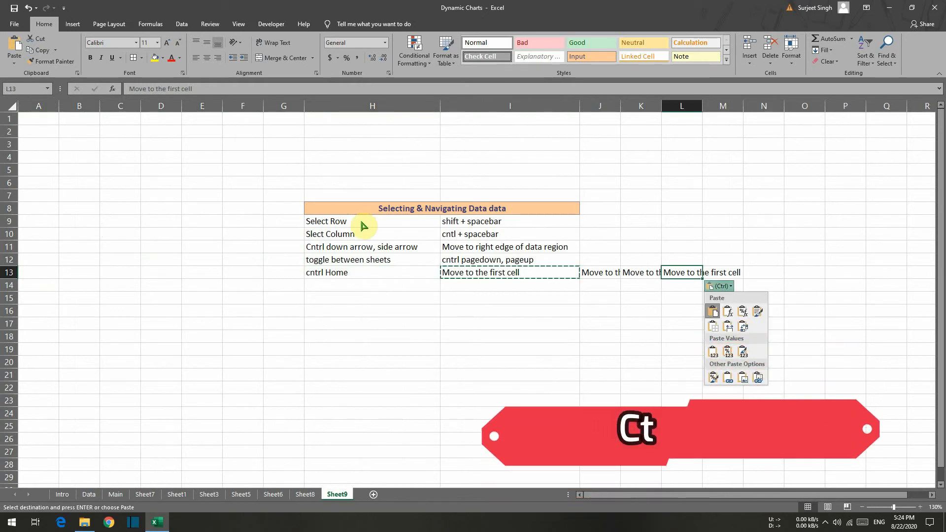
{"action": "left_click", "coordinate": [705, 104]}
{"action": "double_click", "coordinate": [706, 104]}
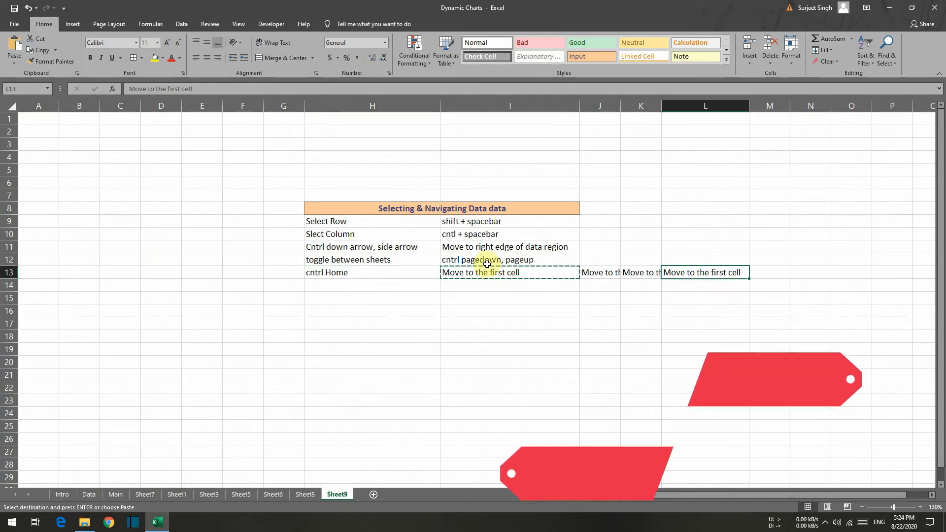
- Select H12, move back through several preceding worksheets one at a time, and return to Sheet9
{"action": "left_click", "coordinate": [370, 259]}
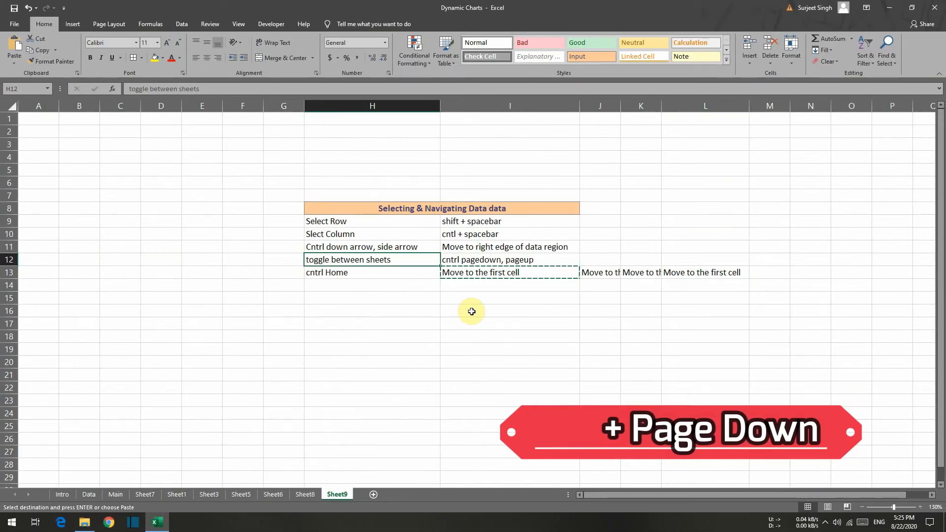
{"action": "key", "text": "ctrl+Page_Up"}
{"action": "key", "text": "ctrl+Page_Up"}
{"action": "key", "text": "ctrl+Page_Up"}
{"action": "key", "text": "ctrl+Page_Up"}
{"action": "key", "text": "ctrl+Page_Up"}
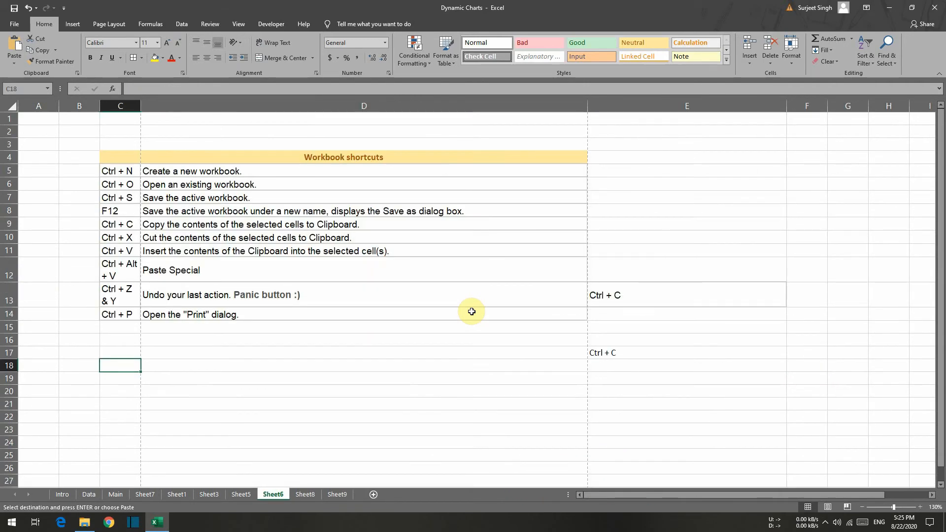
{"action": "key", "text": "ctrl+Page_Down"}
{"action": "key", "text": "ctrl+Page_Down"}
{"action": "key", "text": "ctrl+Page_Down"}
{"action": "key", "text": "ctrl+Page_Down"}
{"action": "key", "text": "ctrl+Page_Down"}
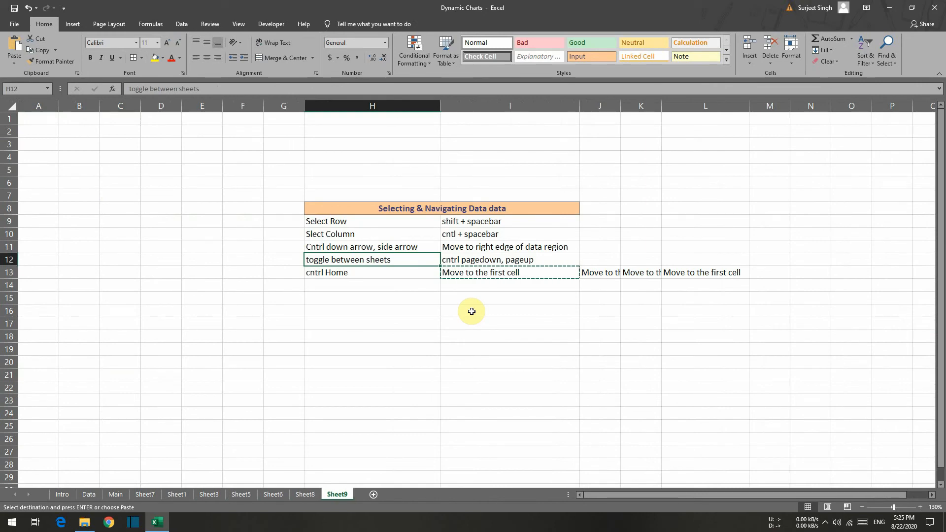
- Move back sheet by sheet from Sheet9 to Sheet3, then forward again to Sheet9
{"action": "key", "text": "ctrl+Page_Up"}
{"action": "key", "text": "ctrl+Page_Up"}
{"action": "key", "text": "ctrl+Page_Up"}
{"action": "key", "text": "ctrl+Page_Up"}
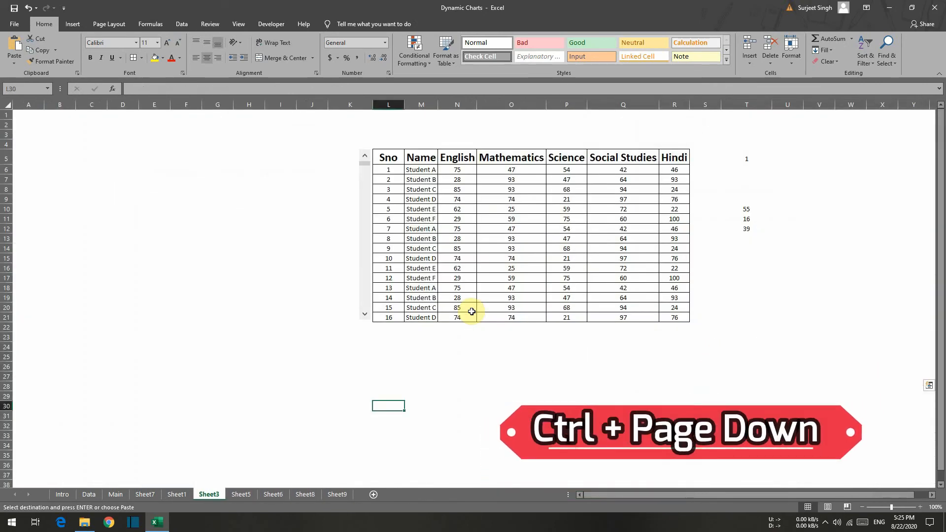
{"action": "key", "text": "ctrl+Page_Down"}
{"action": "key", "text": "ctrl+Page_Down"}
{"action": "key", "text": "ctrl+Page_Down"}
{"action": "key", "text": "ctrl+Page_Down"}
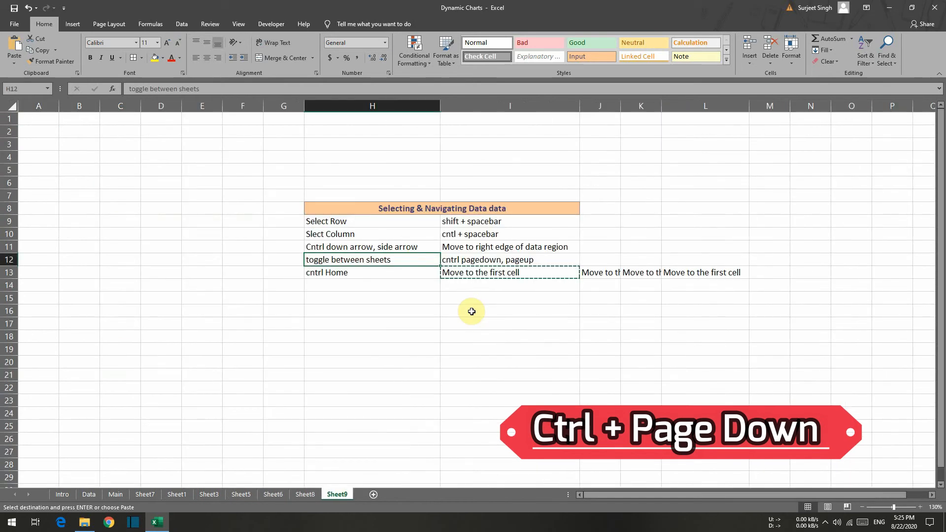
- Step back through the worksheets past Sheet3 to Sheet1, then forward one sheet at a time to Sheet9
{"action": "key", "text": "ctrl+Page_Up"}
{"action": "key", "text": "ctrl+Page_Up"}
{"action": "key", "text": "ctrl+Page_Up"}
{"action": "key", "text": "ctrl+Page_Up"}
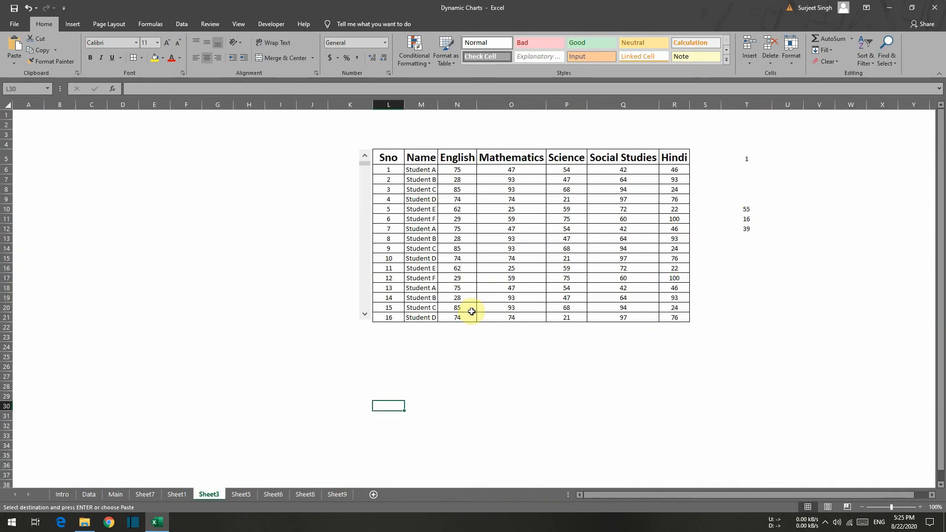
{"action": "key", "text": "ctrl+Page_Up"}
{"action": "key", "text": "ctrl+Page_Down"}
{"action": "key", "text": "ctrl+Page_Down"}
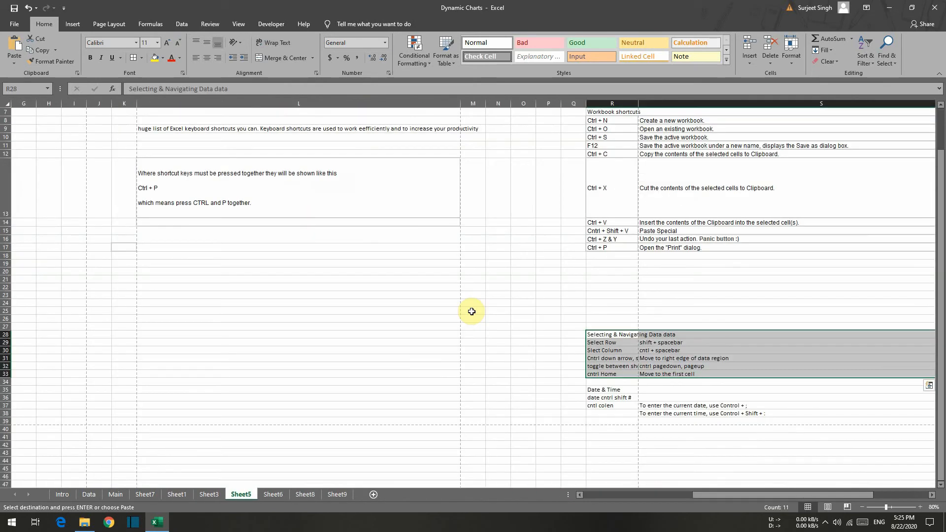
{"action": "key", "text": "ctrl+Page_Down"}
{"action": "key", "text": "ctrl+Page_Down"}
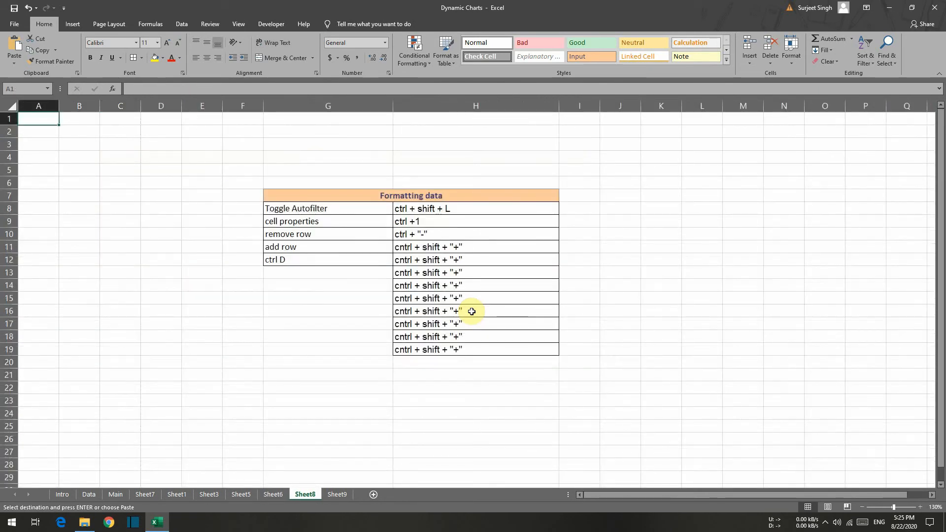
{"action": "key", "text": "ctrl+Page_Down"}
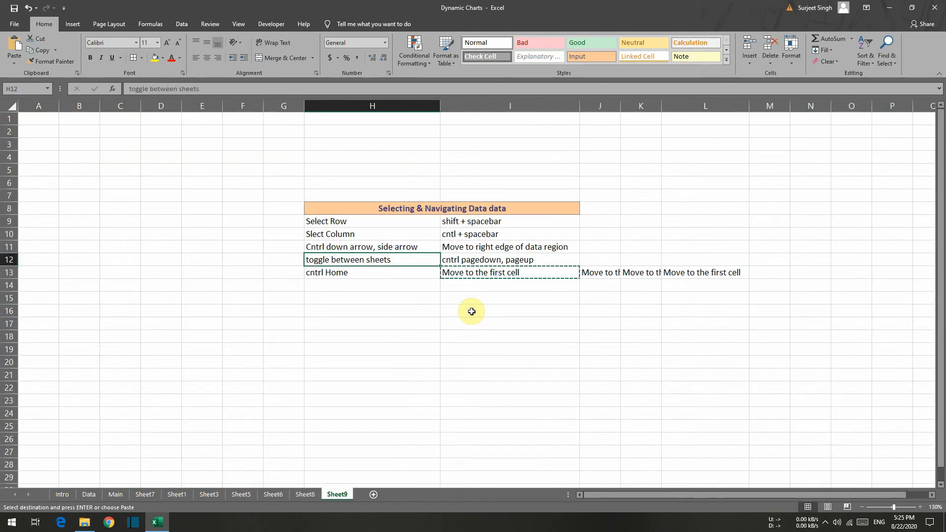
- Jump to the first cell, A1, from H17 and again from I18
{"action": "left_click", "coordinate": [386, 320]}
{"action": "key", "text": "ctrl+Home"}
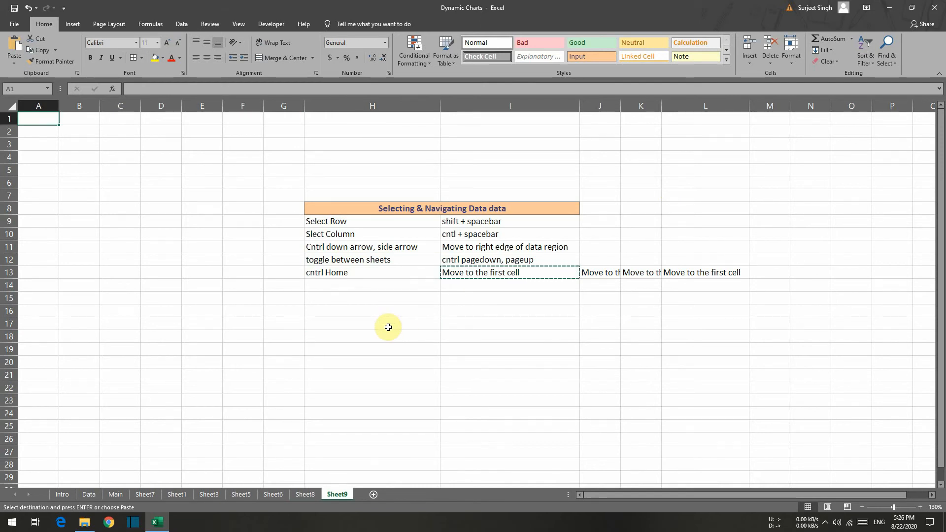
{"action": "left_click", "coordinate": [388, 325]}
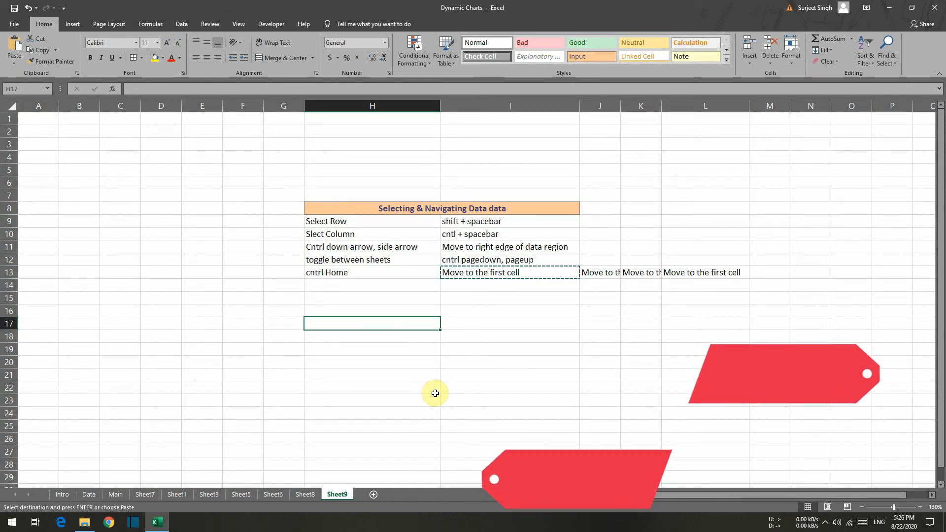
{"action": "left_click", "coordinate": [468, 335]}
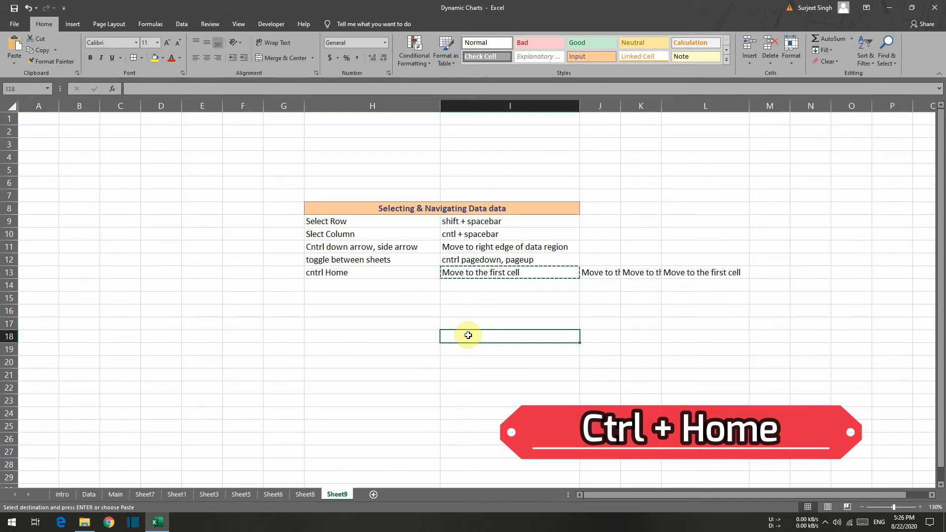
{"action": "key", "text": "ctrl+Home"}
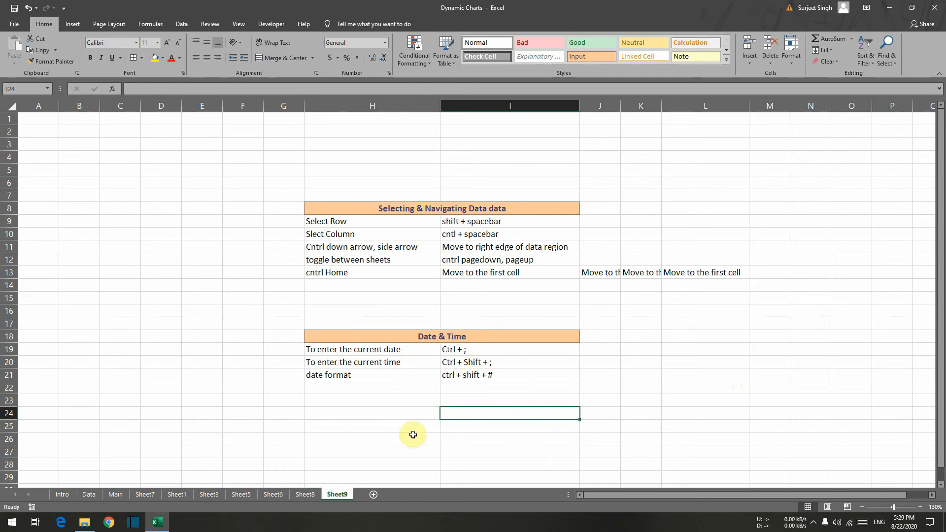
- Enter the current date in H24 and the current time in H25, below the Date & Time table
{"action": "left_click", "coordinate": [363, 410]}
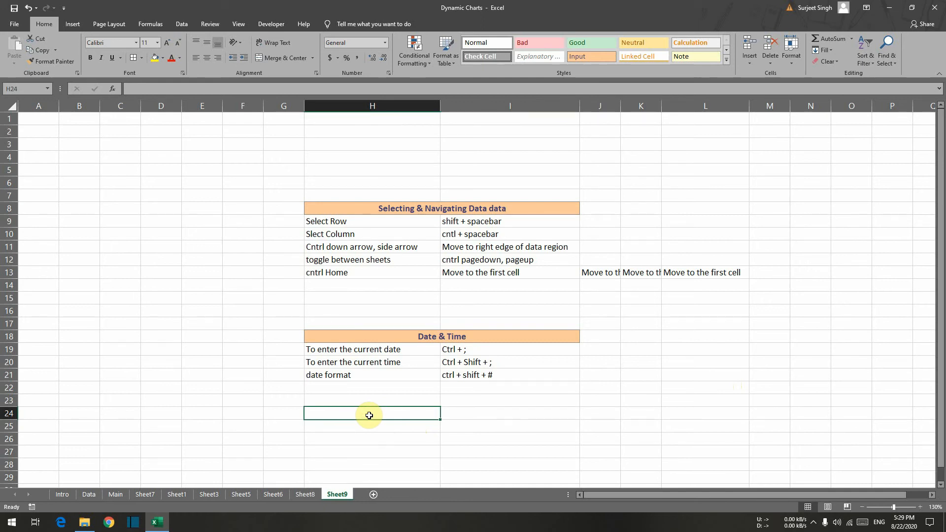
{"action": "key", "text": "ctrl+semicolon"}
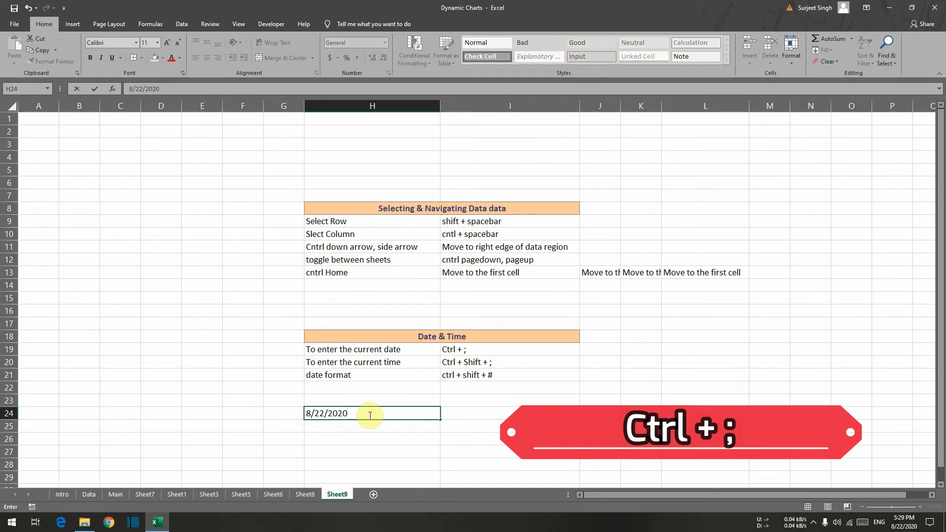
{"action": "key", "text": "Return"}
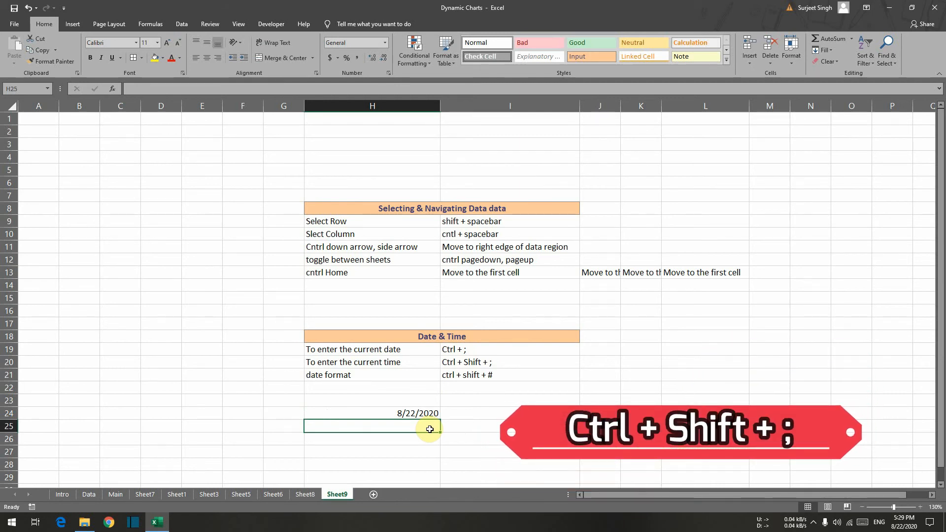
{"action": "key", "text": "ctrl+shift+semicolon"}
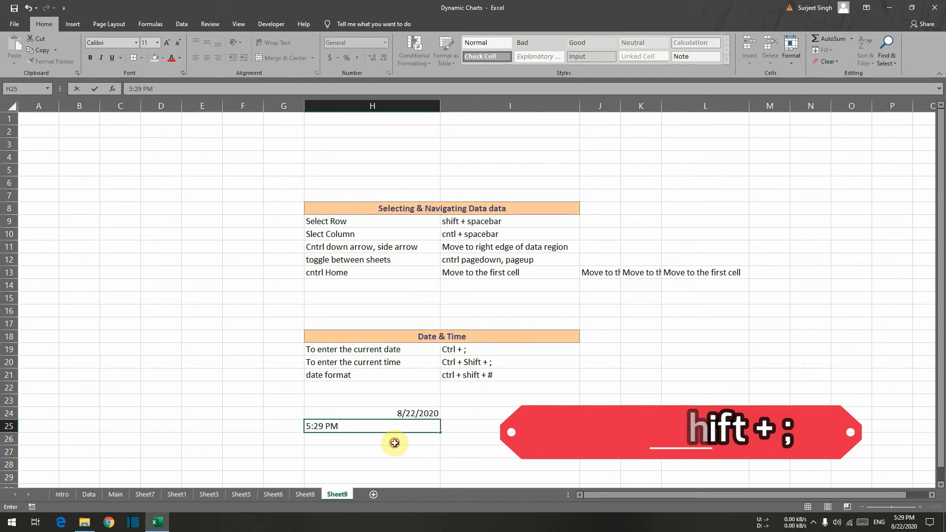
{"action": "key", "text": "Return"}
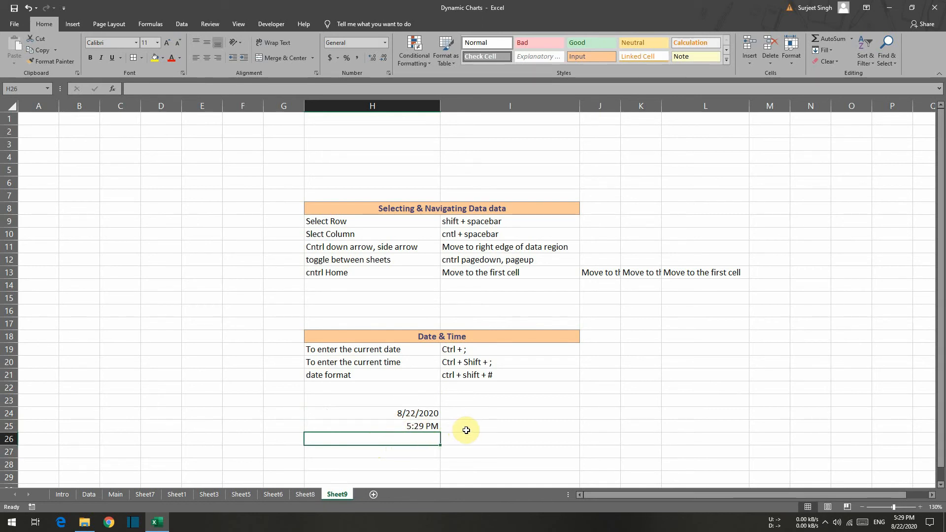
- Enter the date 21-Aug in cell H27, below the current date and time entries
{"action": "left_click", "coordinate": [416, 452]}
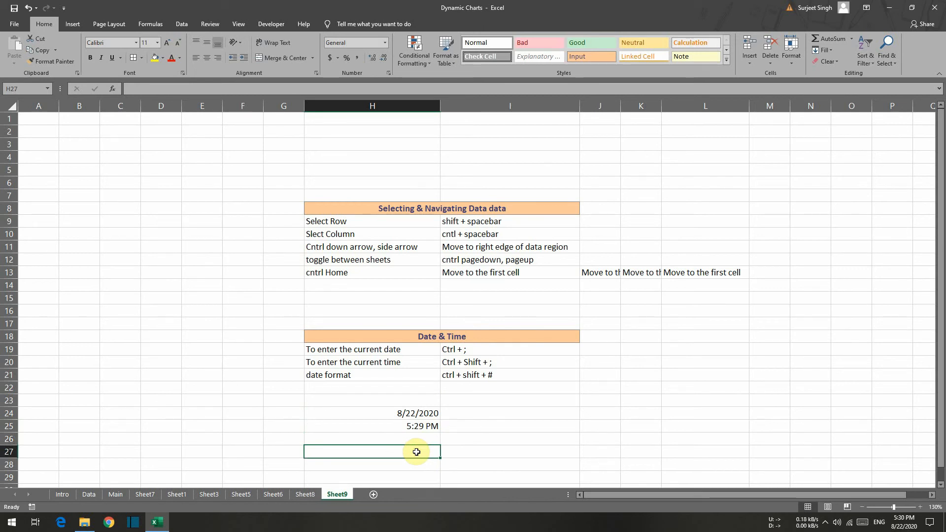
{"action": "type", "text": "21"}
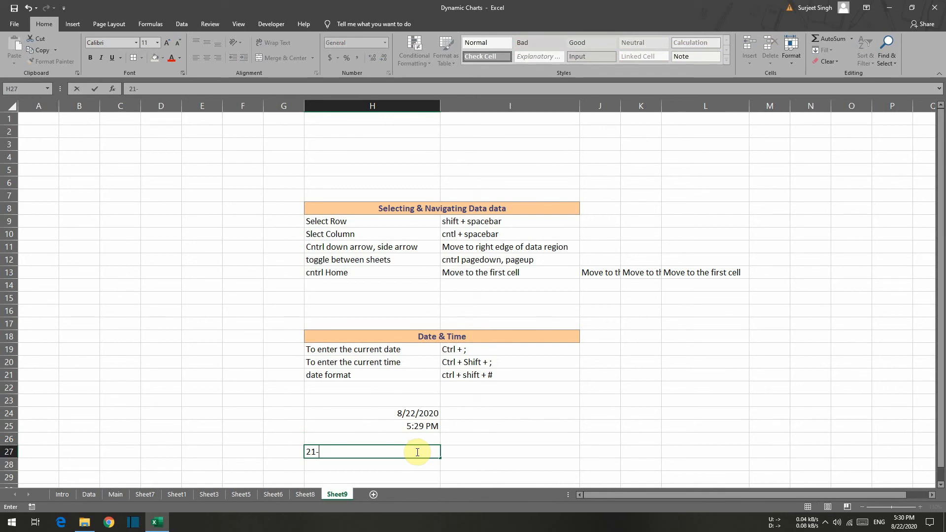
{"action": "type", "text": "-aug"}
{"action": "key", "text": "Return"}
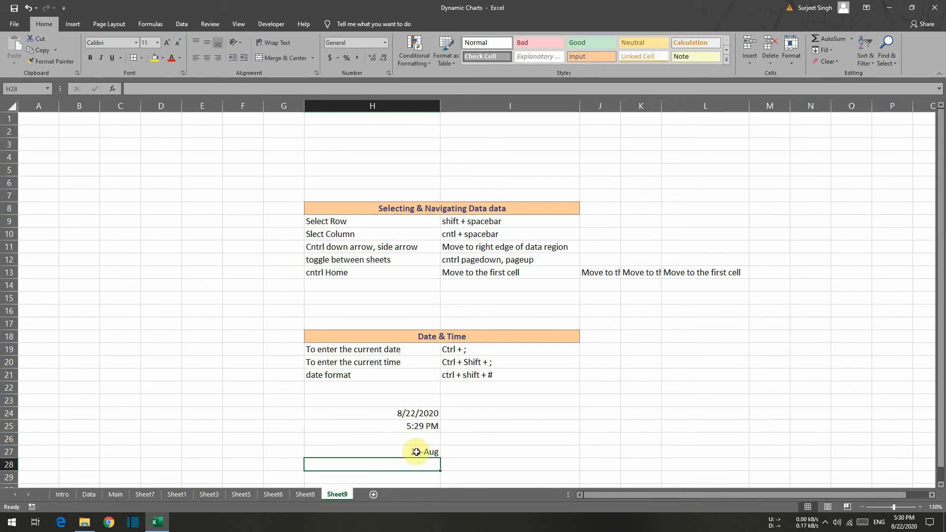
- Copy the date in H27 and paste only its value into I27 with Paste Special
{"action": "left_click", "coordinate": [416, 452]}
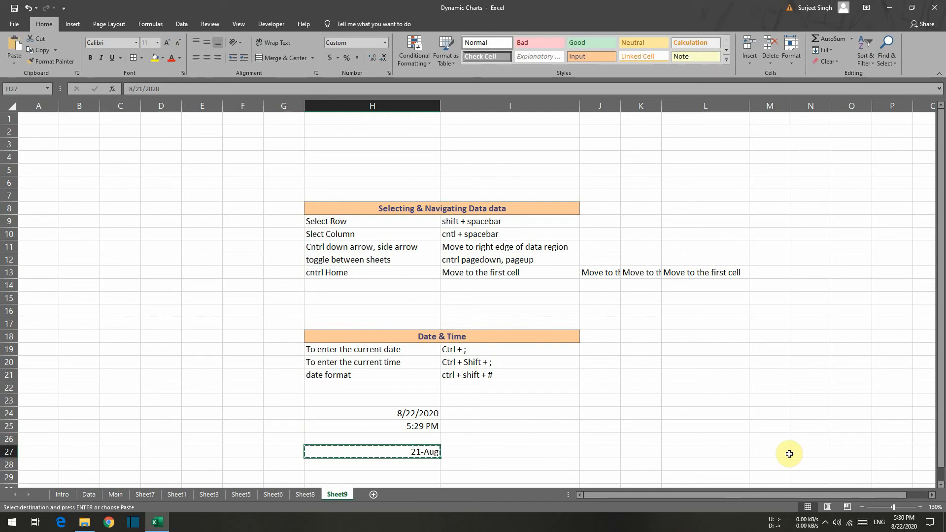
{"action": "key", "text": "Right"}
{"action": "key", "text": "Right"}
{"action": "key", "text": "Left"}
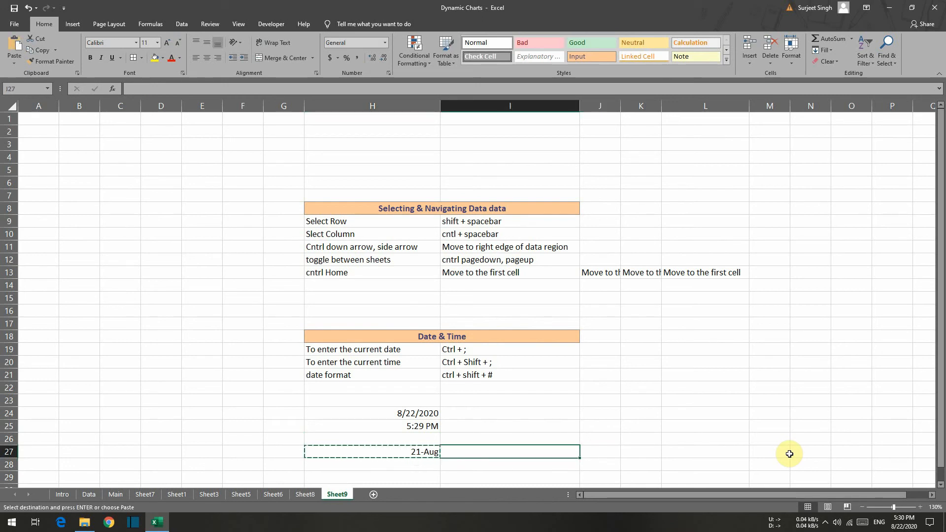
{"action": "key", "text": "alt"}
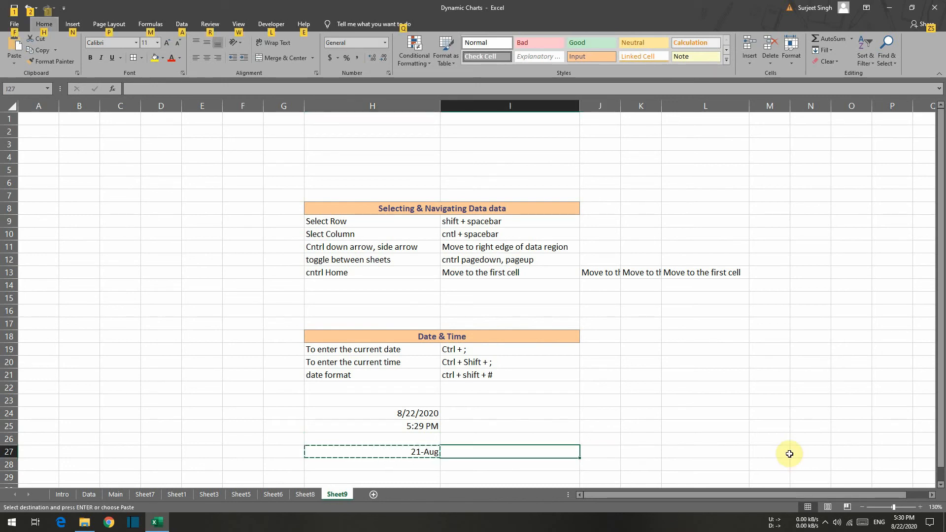
{"action": "key", "text": "Escape"}
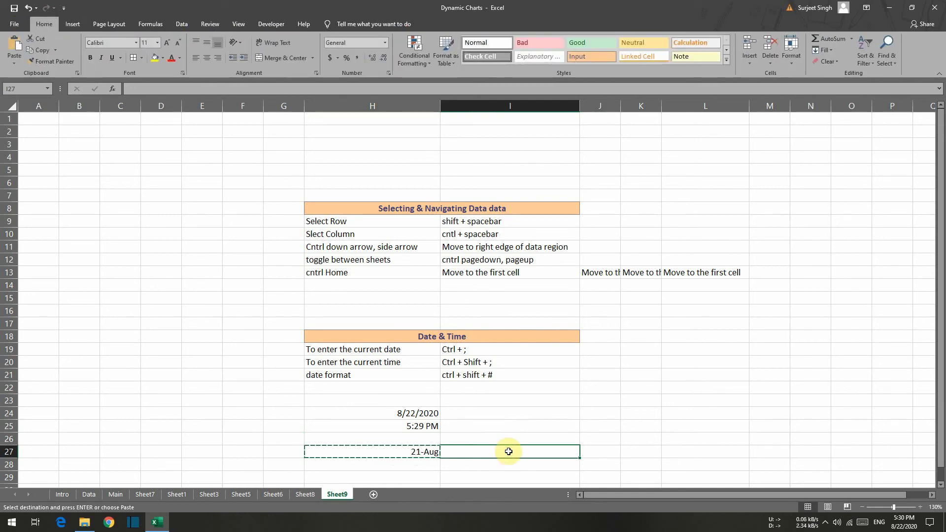
{"action": "key", "text": "ctrl+alt+v"}
{"action": "key", "text": "v"}
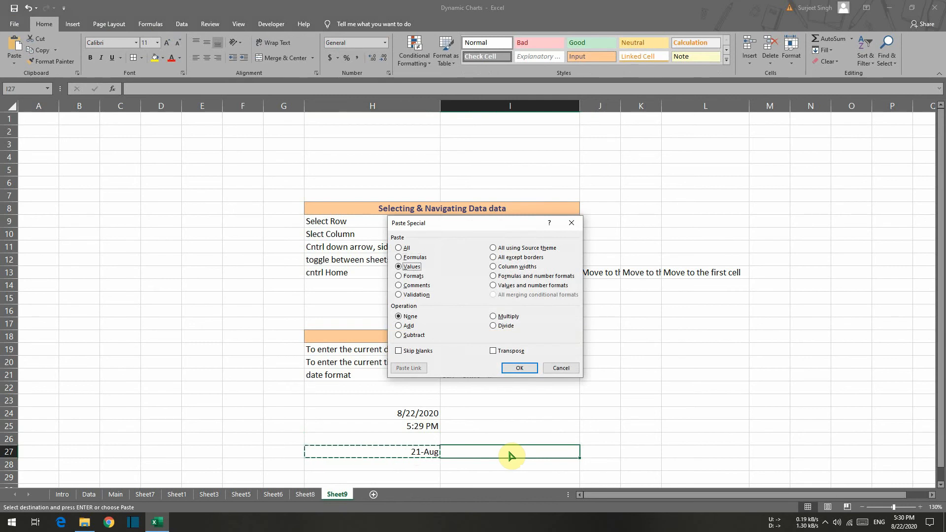
{"action": "key", "text": "Return"}
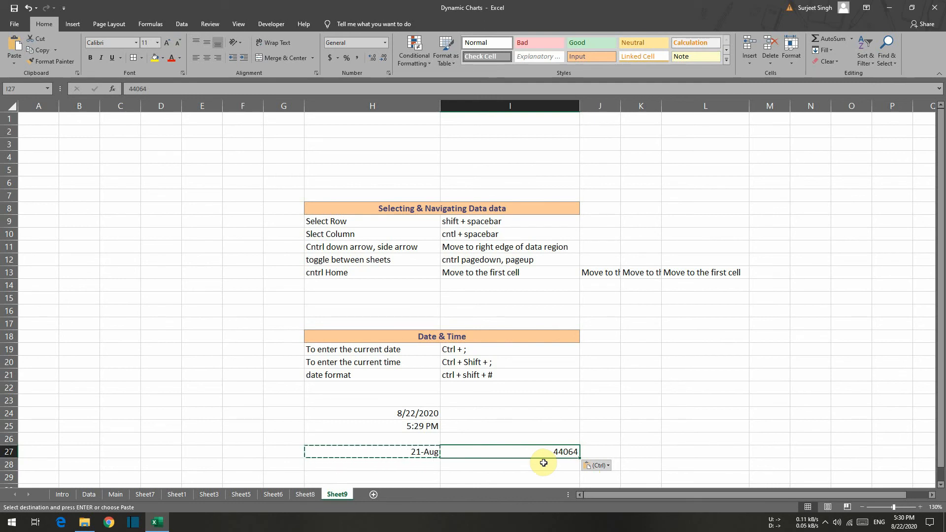
{"action": "key", "text": "Escape"}
- Preview the Date number format for I27 in the Format Cells dialog without applying it
{"action": "key", "text": "ctrl+1"}
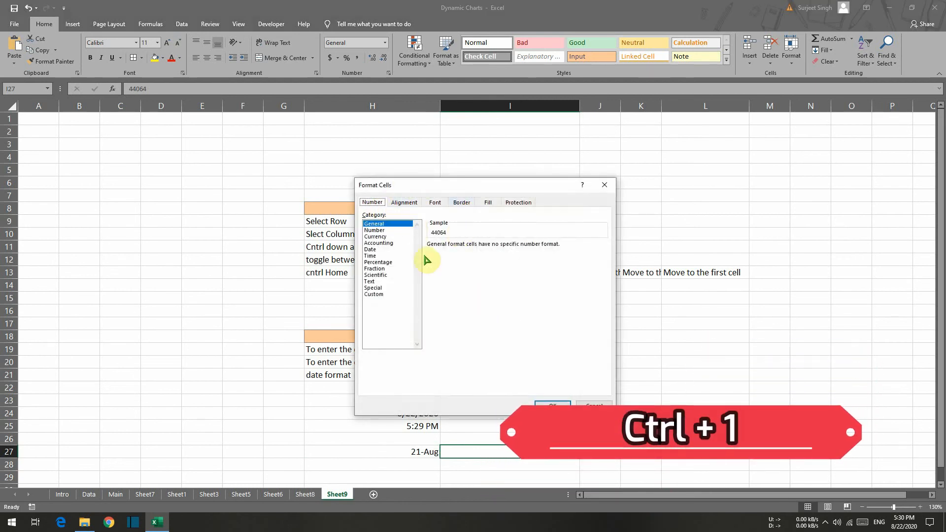
{"action": "left_click", "coordinate": [371, 249]}
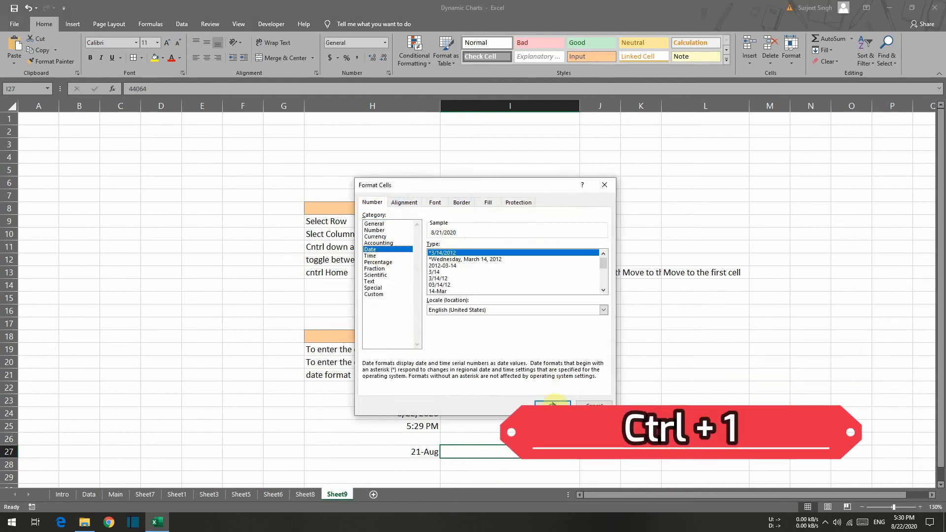
{"action": "left_click", "coordinate": [596, 404]}
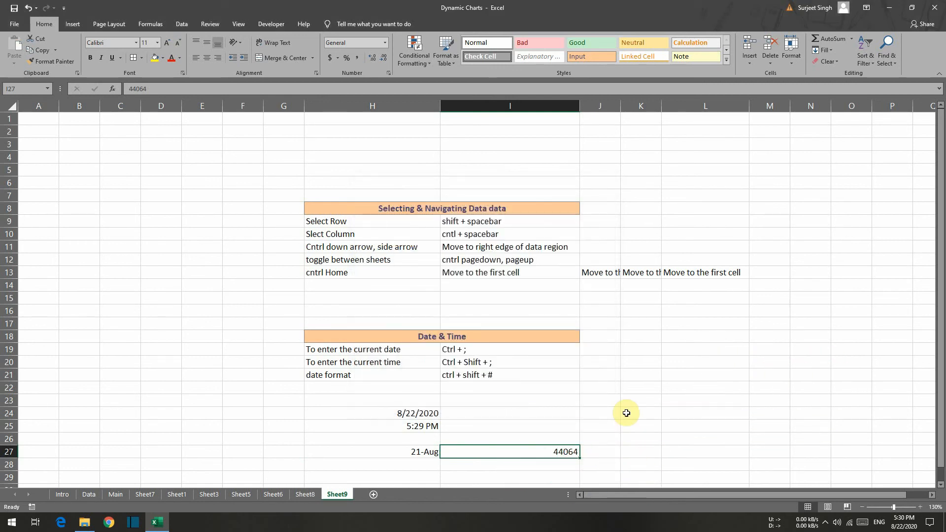
- Apply the day-month-year date format to I27, and paste only its value into I24
{"action": "key", "text": "ctrl+shift+3"}
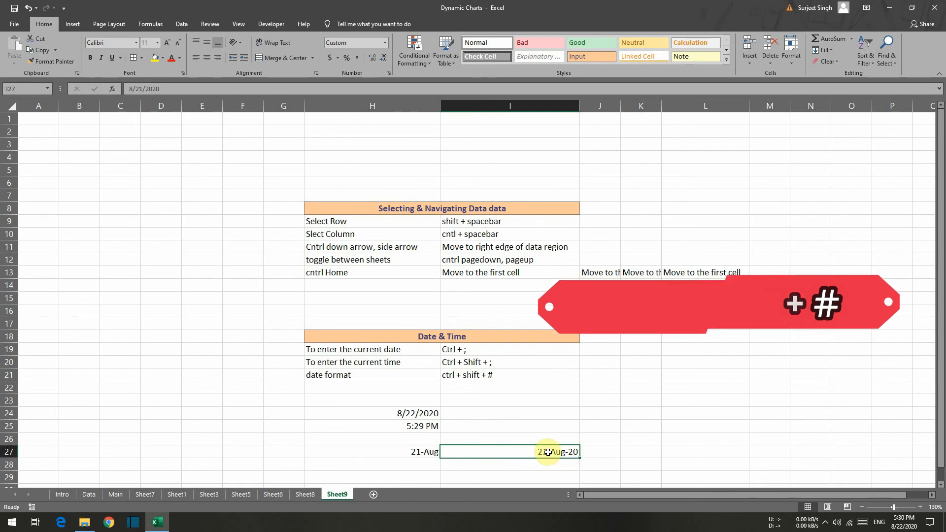
{"action": "key", "text": "ctrl+c"}
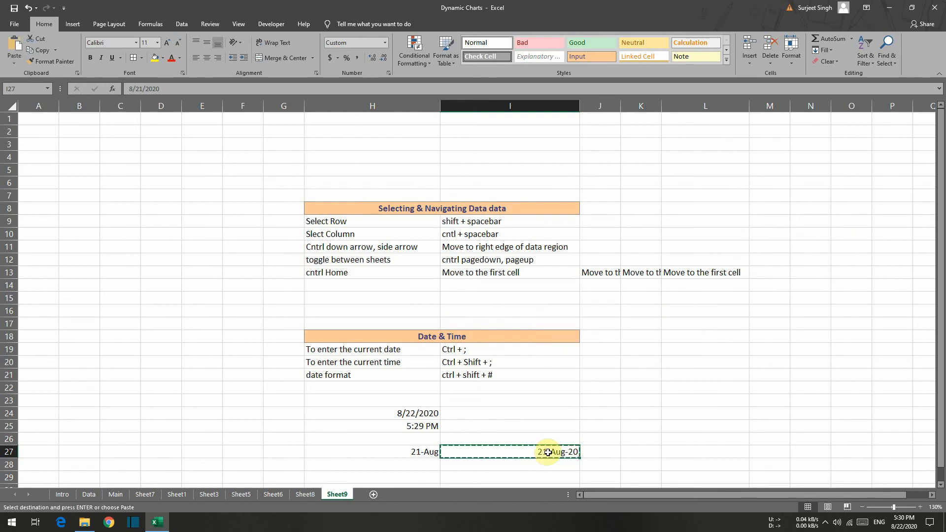
{"action": "left_click", "coordinate": [533, 416]}
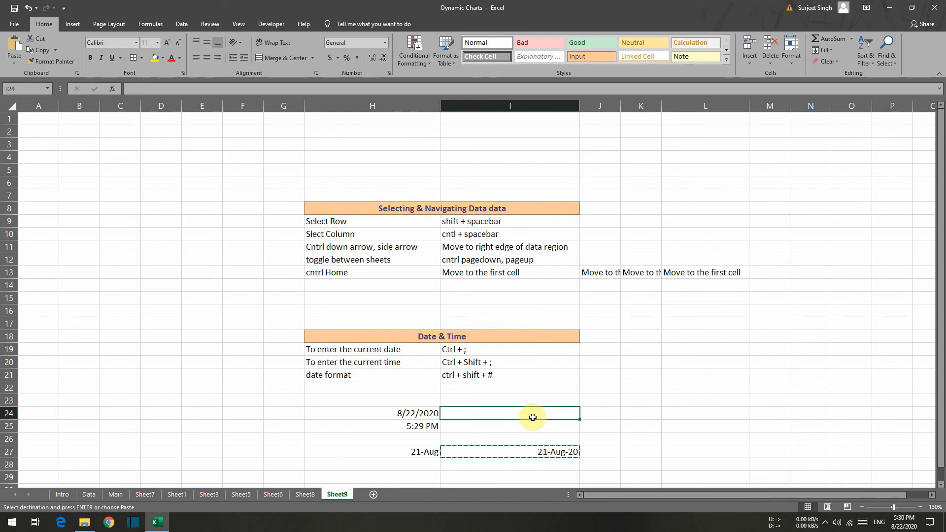
{"action": "key", "text": "ctrl+alt+v"}
{"action": "key", "text": "v"}
{"action": "key", "text": "Return"}
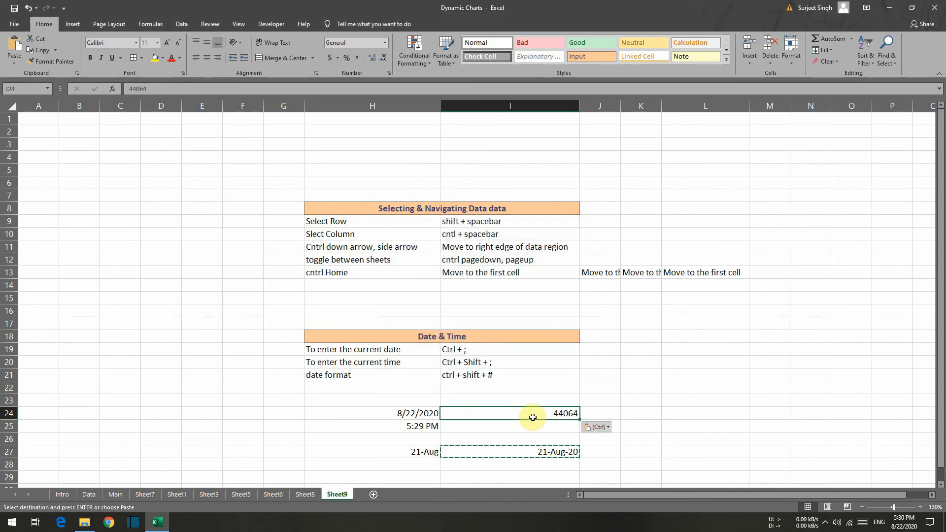
- Center the content of I24 horizontally and give it the day-month-year date format
{"action": "left_click", "coordinate": [208, 58]}
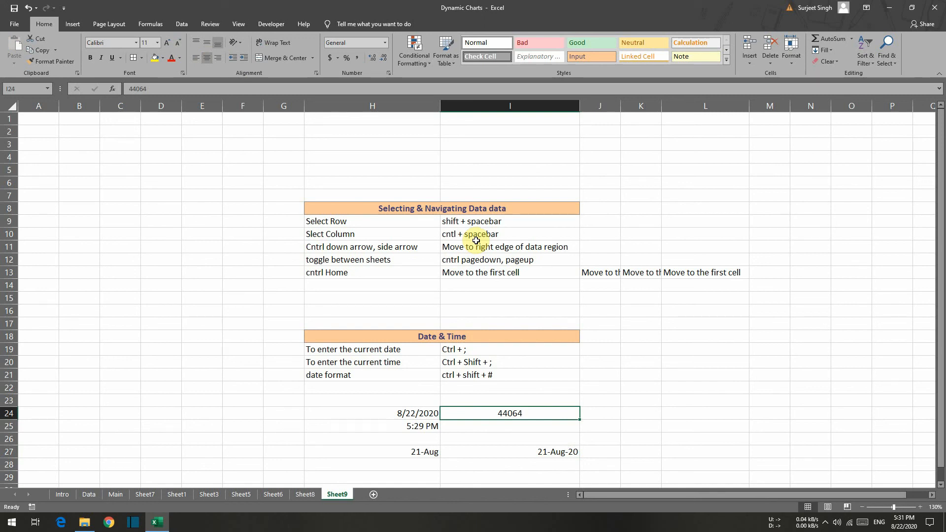
{"action": "key", "text": "ctrl+shift+3"}
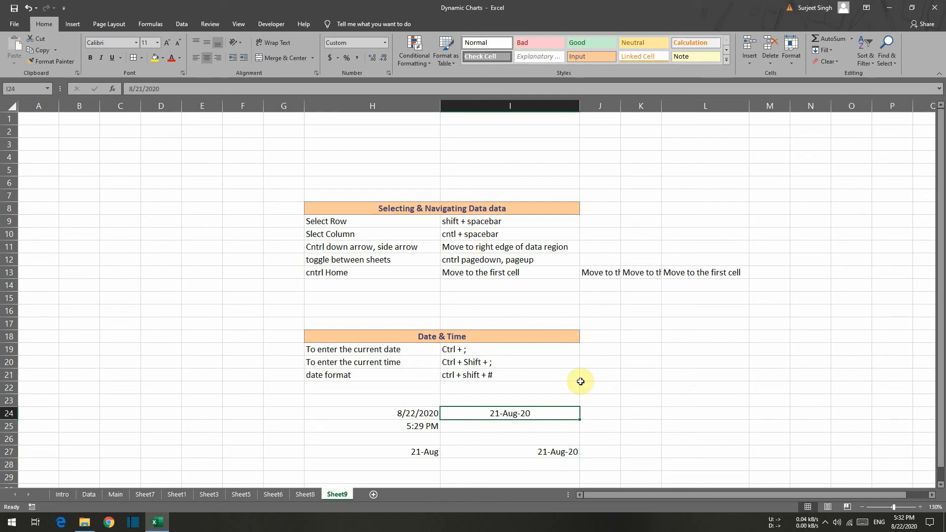
- Review the shortcut lists on Sheet8, Sheet6 and Sheet5, and return to Sheet9
{"action": "left_click", "coordinate": [303, 496]}
{"action": "left_click", "coordinate": [273, 496]}
{"action": "left_click", "coordinate": [241, 495]}
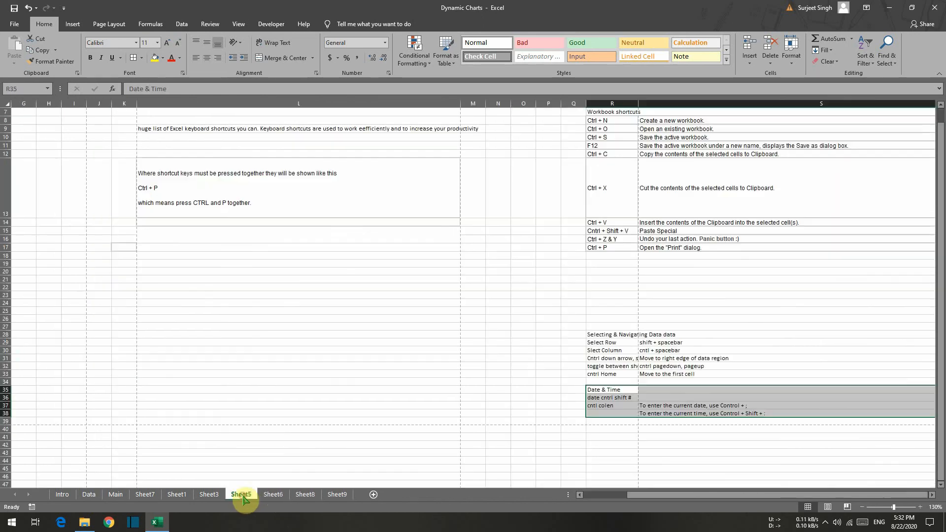
{"action": "left_click", "coordinate": [272, 495]}
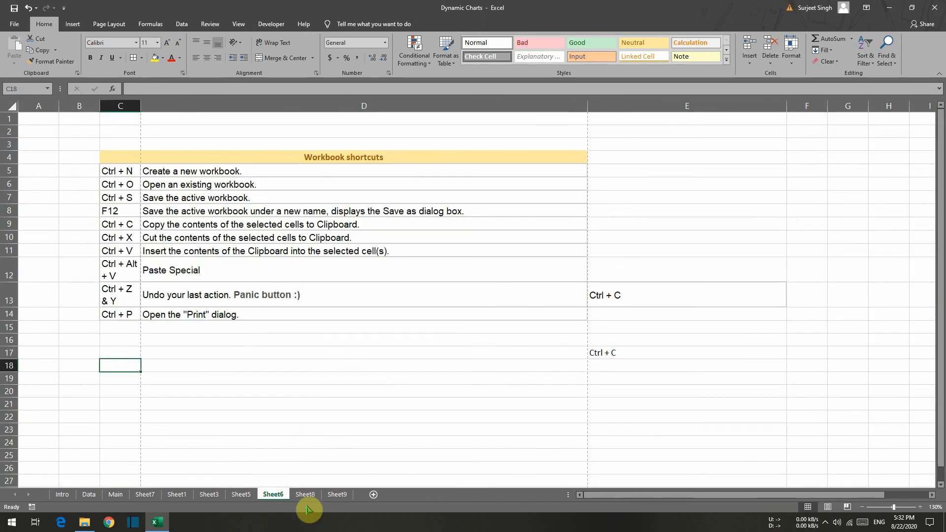
{"action": "left_click", "coordinate": [318, 496]}
{"action": "left_click", "coordinate": [337, 495]}
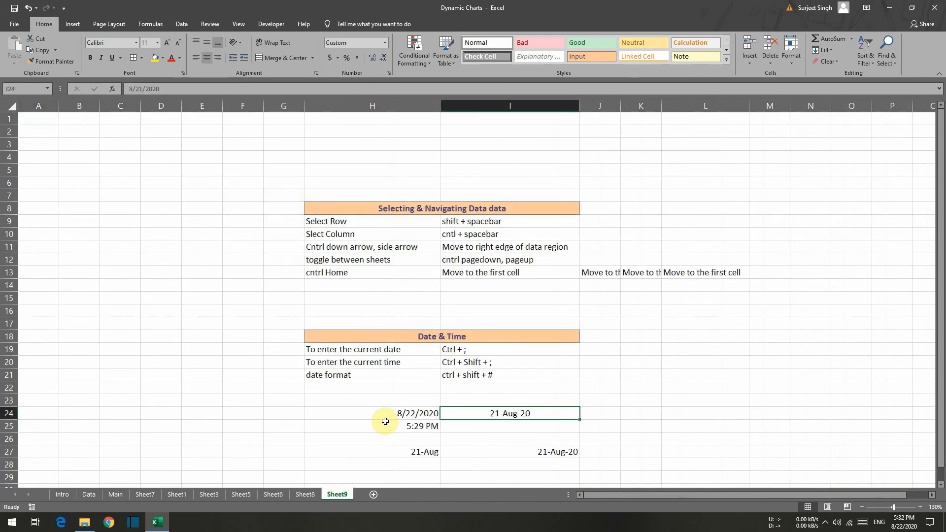